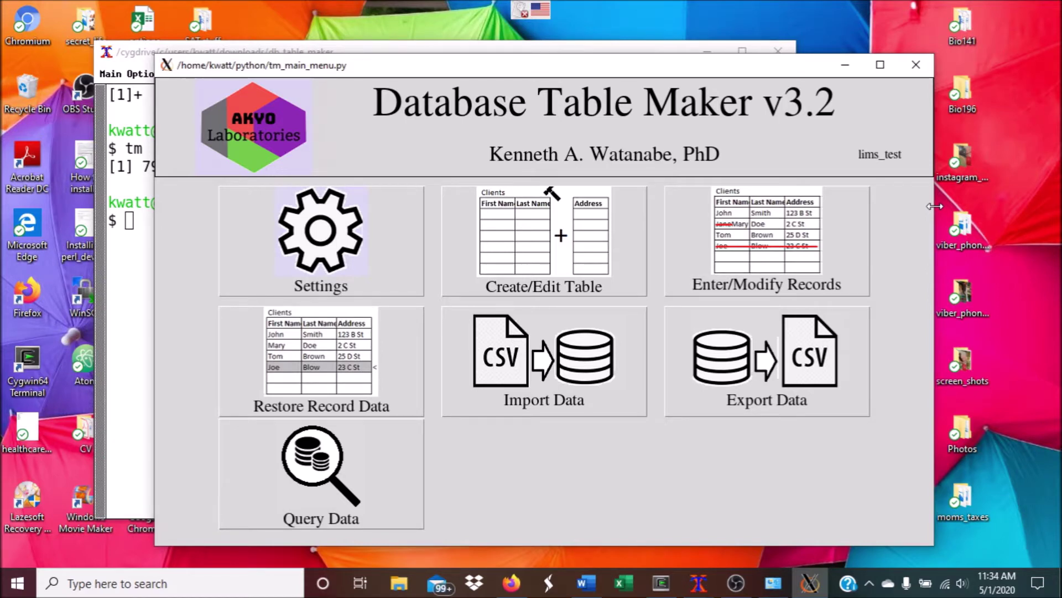
Open the connection settings and test that the current database connection works
{"action": "left_click", "coordinate": [402, 278]}
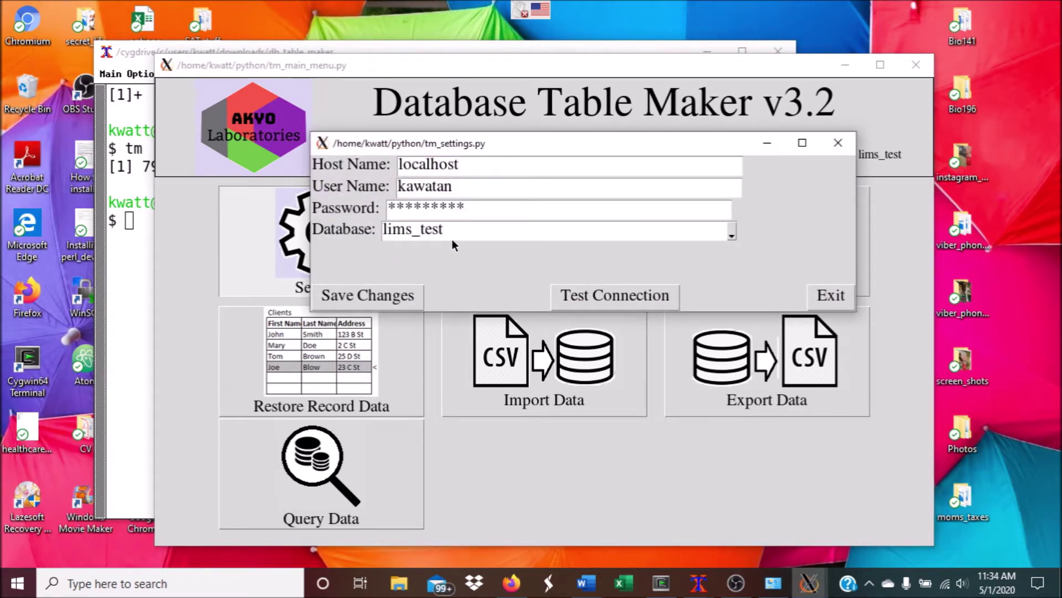
{"action": "left_click", "coordinate": [602, 299]}
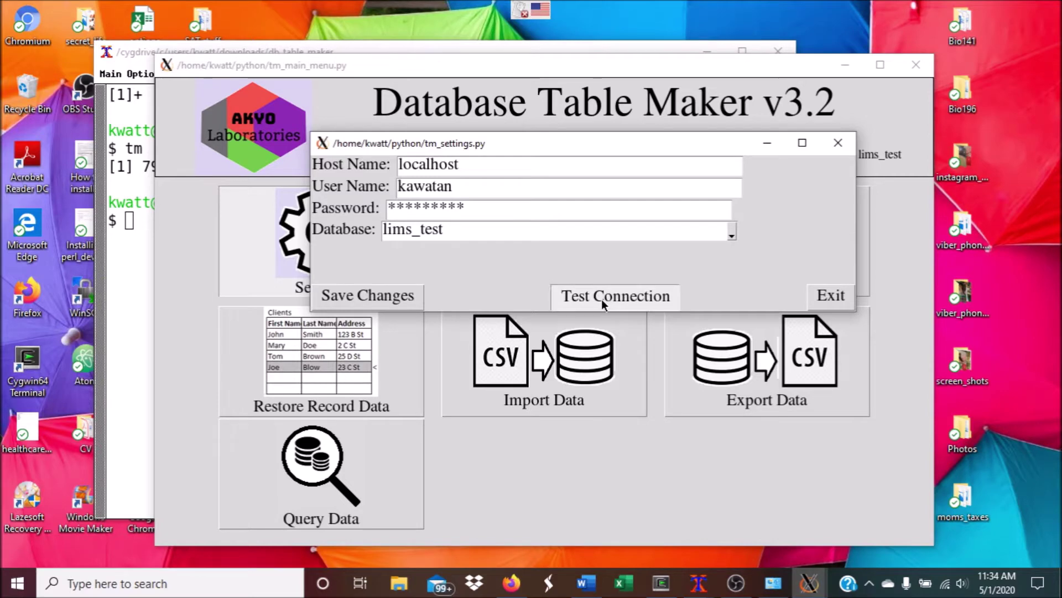
{"action": "left_click", "coordinate": [580, 252]}
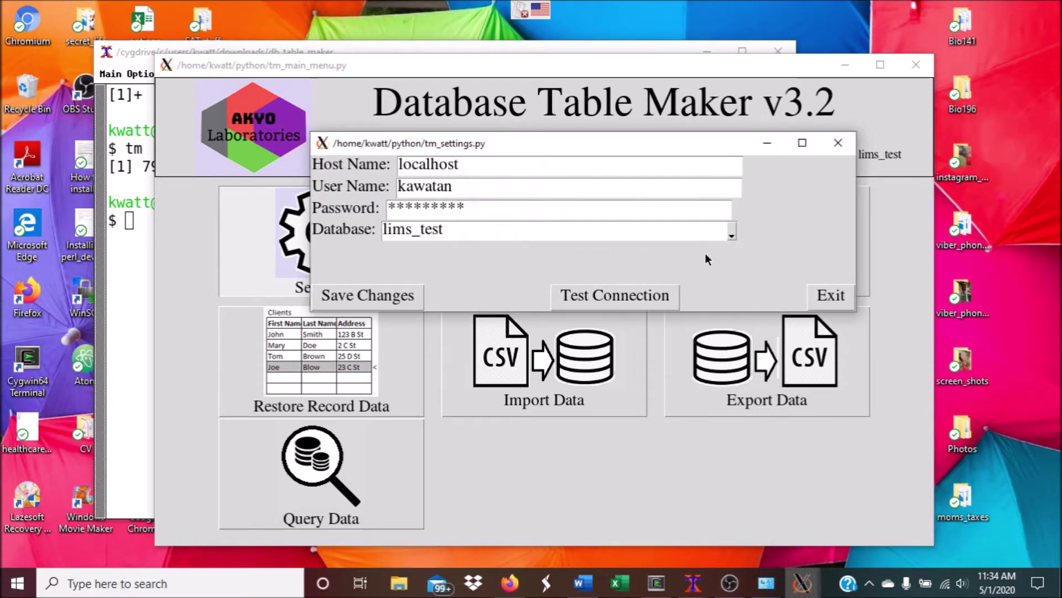
Select lims_prod as the database, save the change, and return to the main menu
{"action": "left_click", "coordinate": [730, 232]}
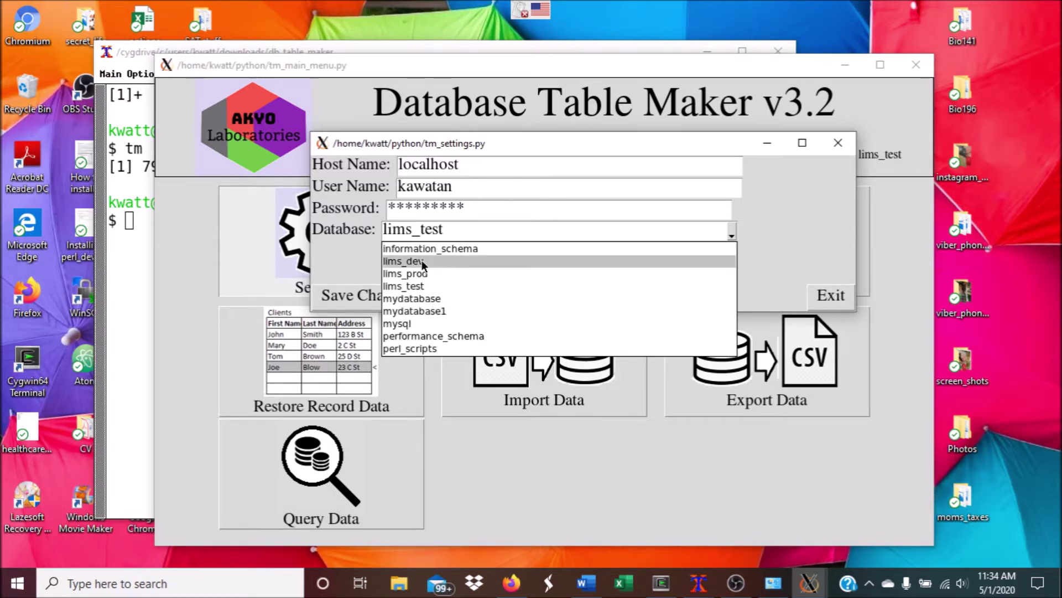
{"action": "left_click", "coordinate": [413, 274]}
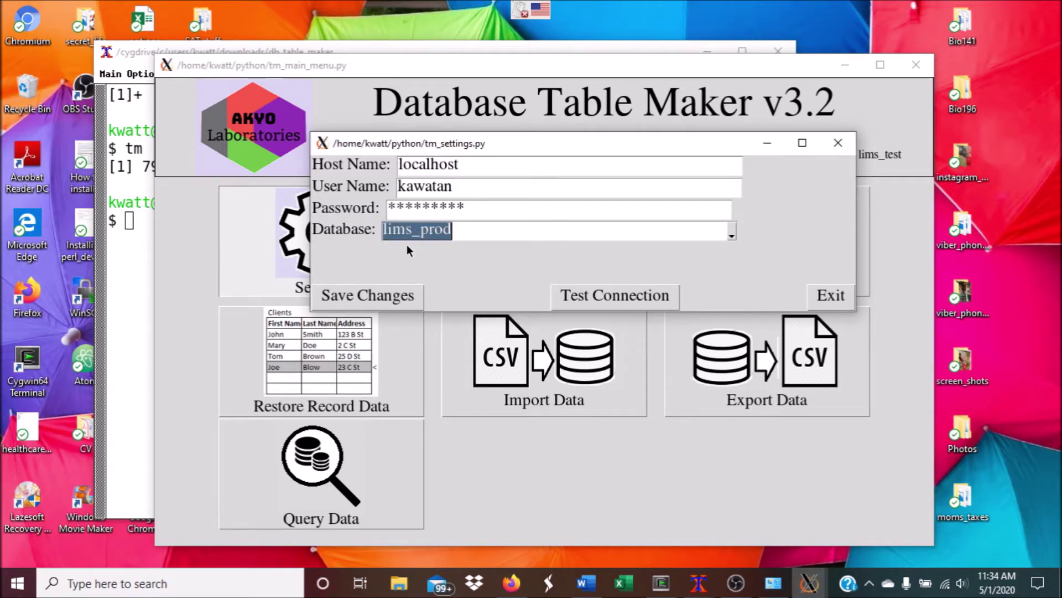
{"action": "left_click", "coordinate": [372, 297]}
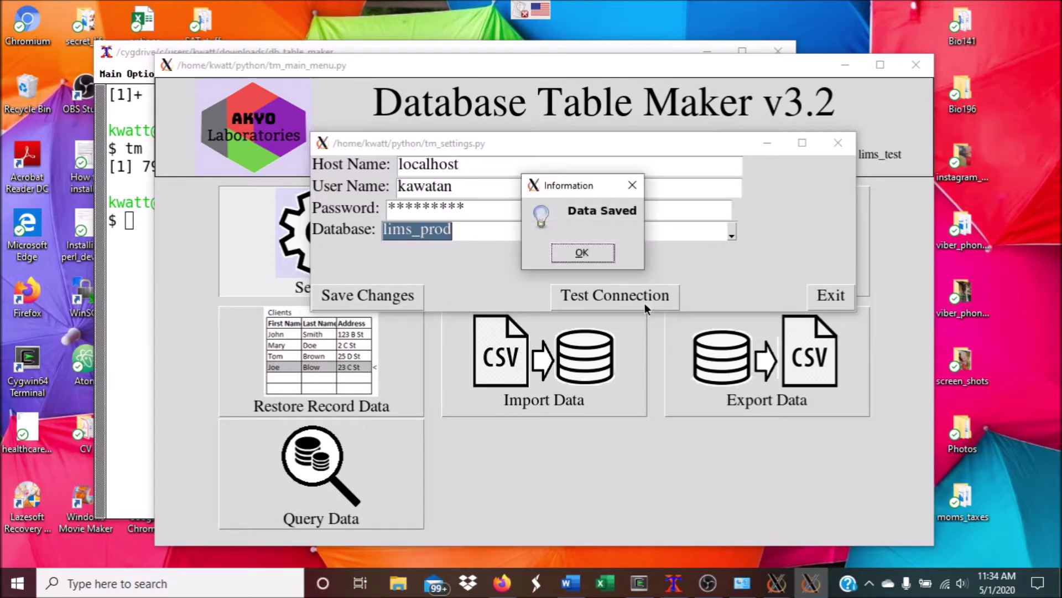
{"action": "left_click", "coordinate": [579, 253]}
{"action": "left_click", "coordinate": [825, 296]}
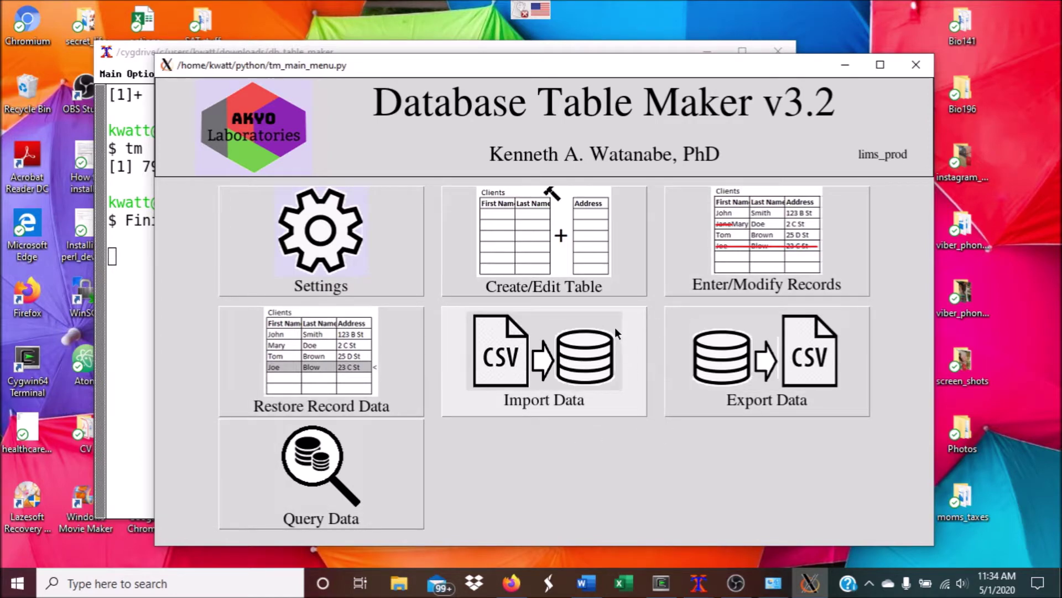
{"action": "left_click", "coordinate": [609, 267]}
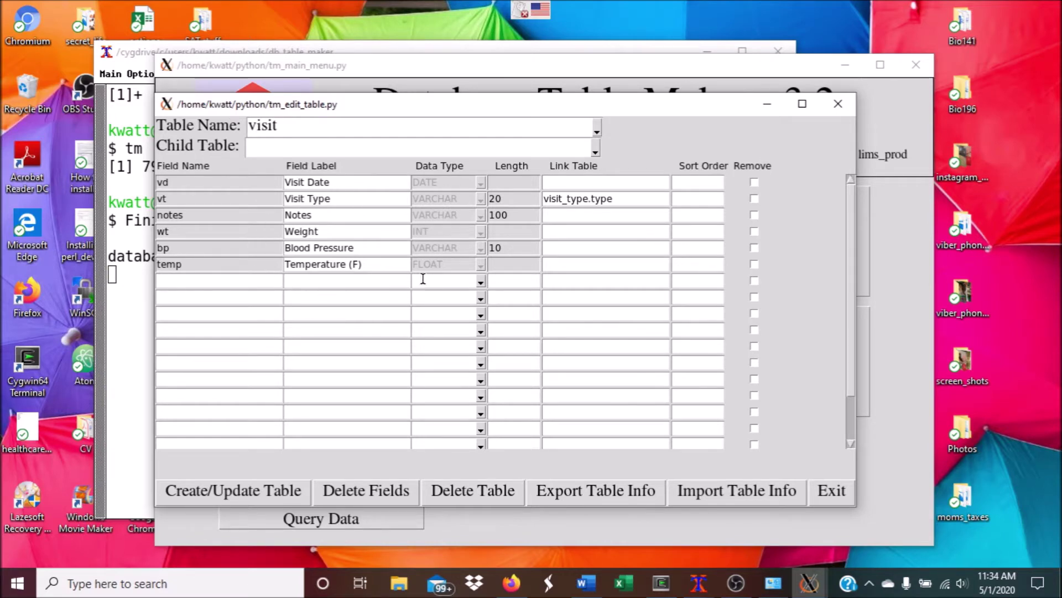
{"action": "left_click", "coordinate": [597, 132]}
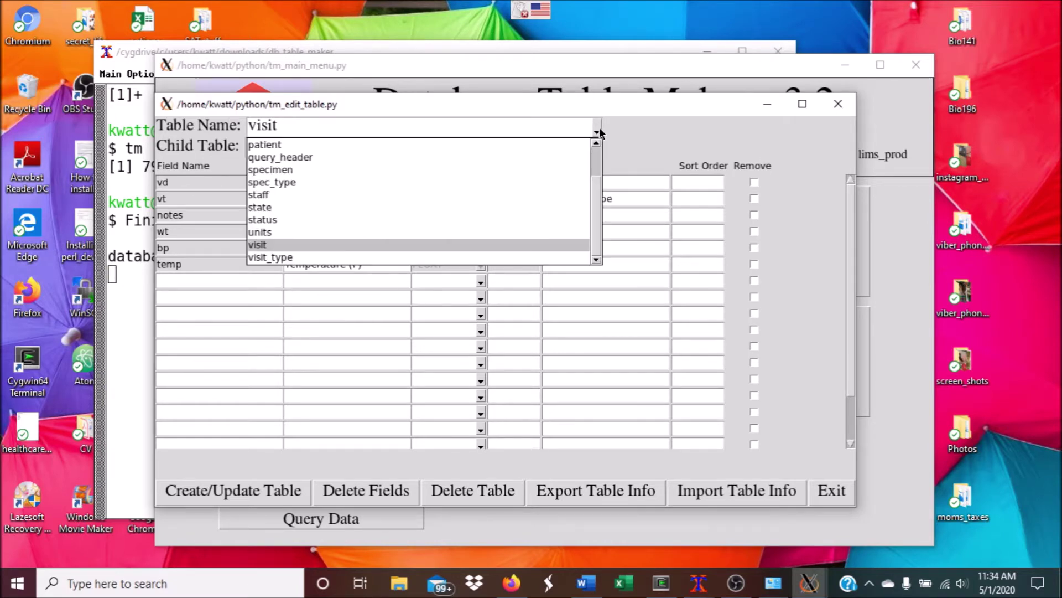
{"action": "left_click", "coordinate": [310, 142]}
{"action": "left_click", "coordinate": [564, 146]}
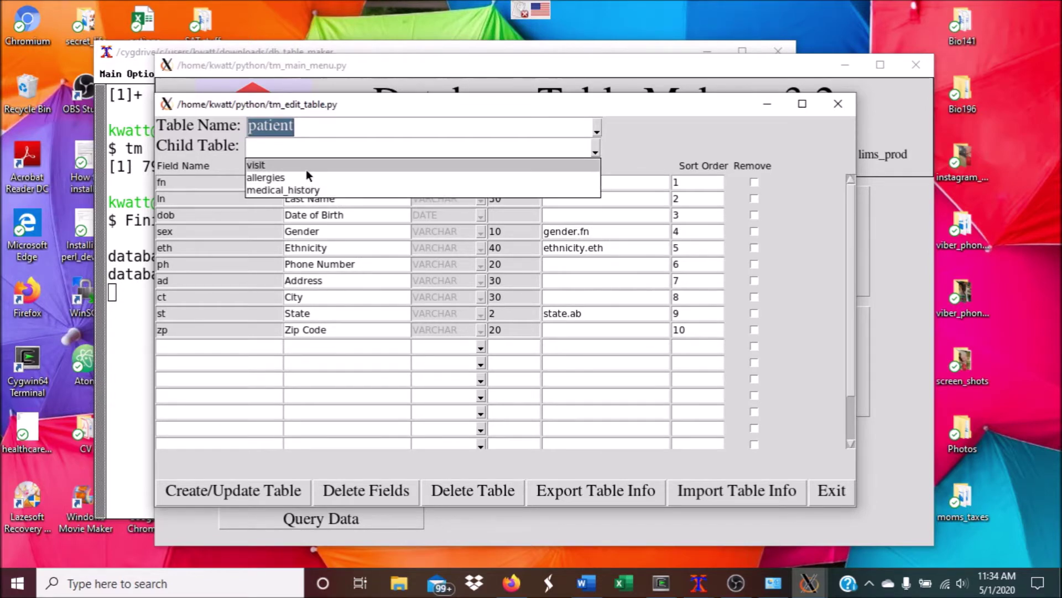
{"action": "left_click", "coordinate": [280, 164]}
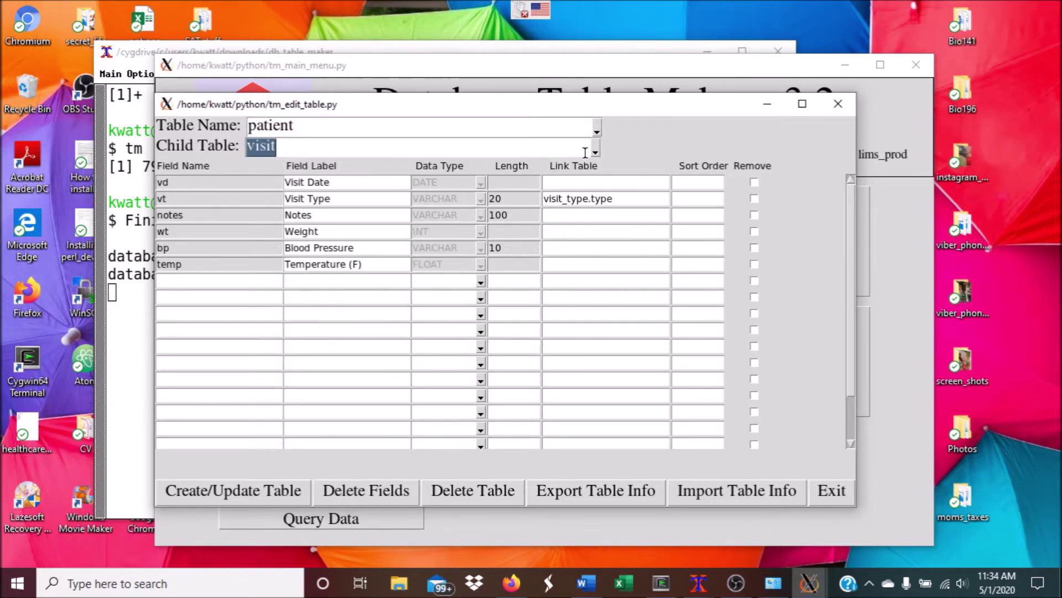
{"action": "left_click", "coordinate": [596, 152]}
{"action": "left_click", "coordinate": [335, 178]}
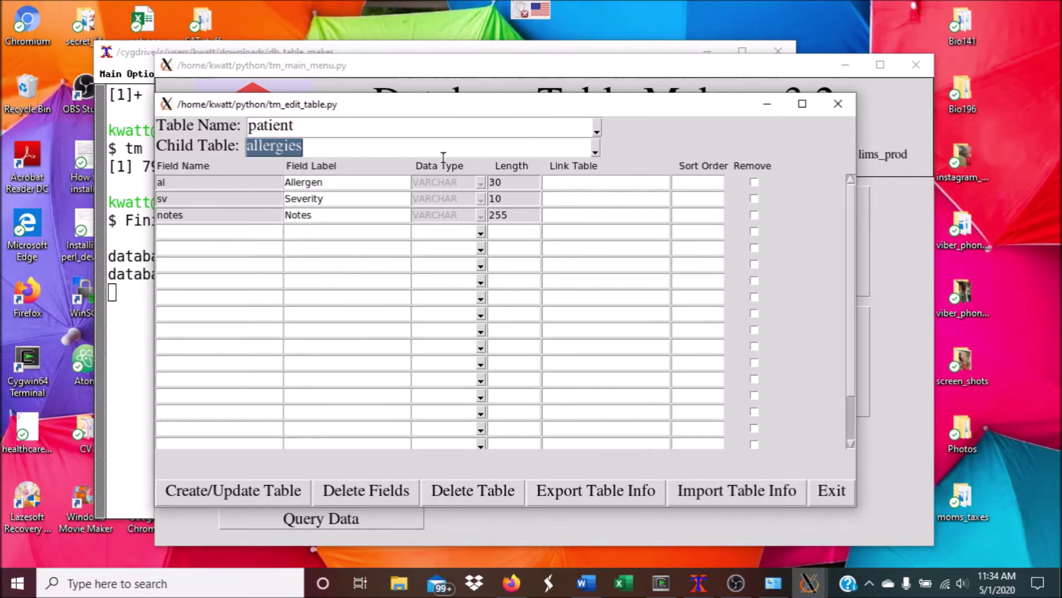
{"action": "left_click", "coordinate": [596, 152]}
{"action": "left_click", "coordinate": [296, 190]}
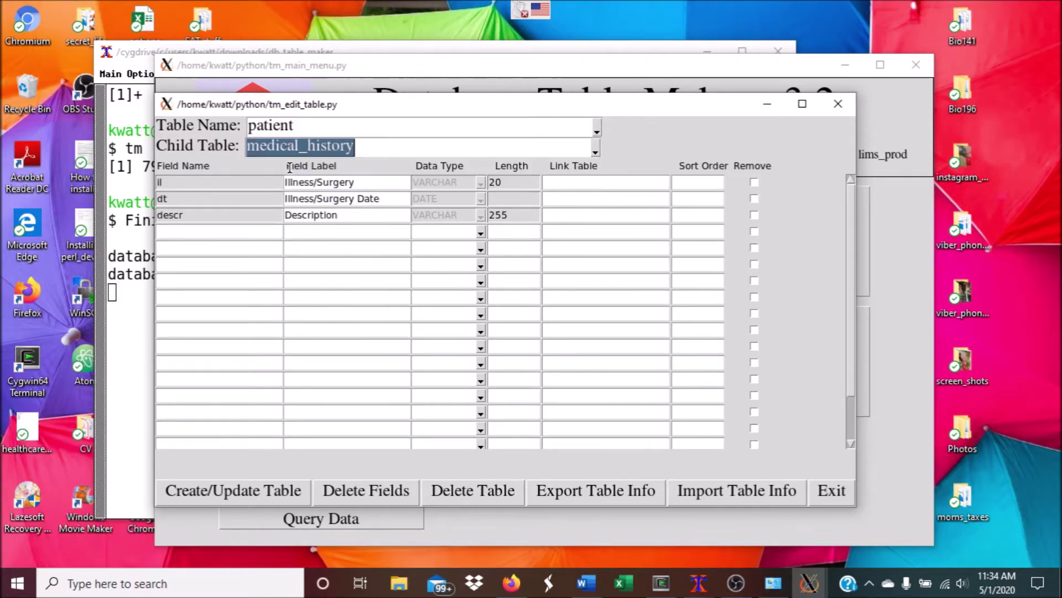
{"action": "left_click", "coordinate": [596, 130]}
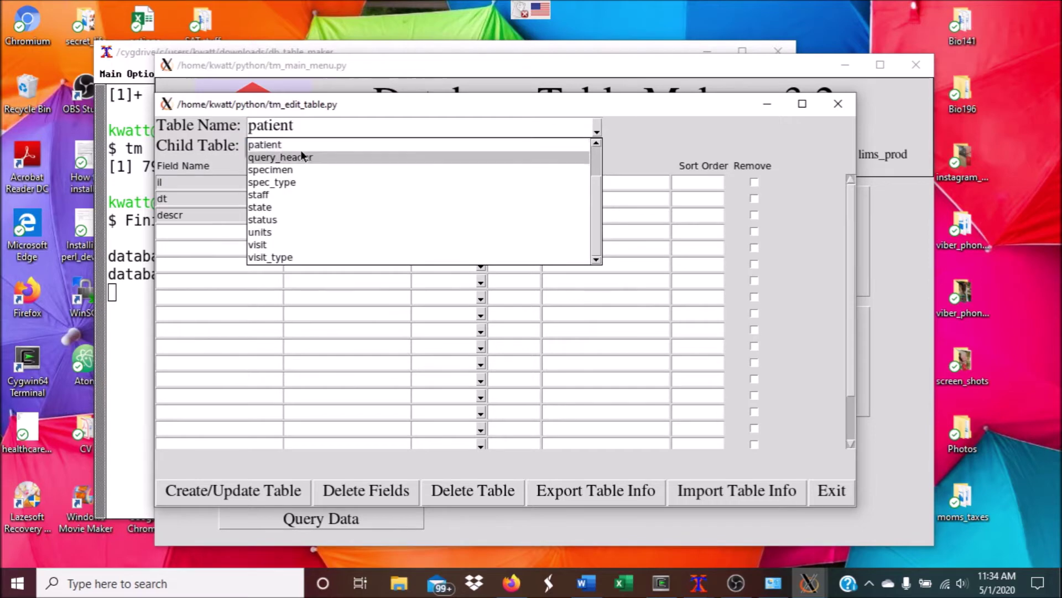
{"action": "left_click", "coordinate": [273, 244]}
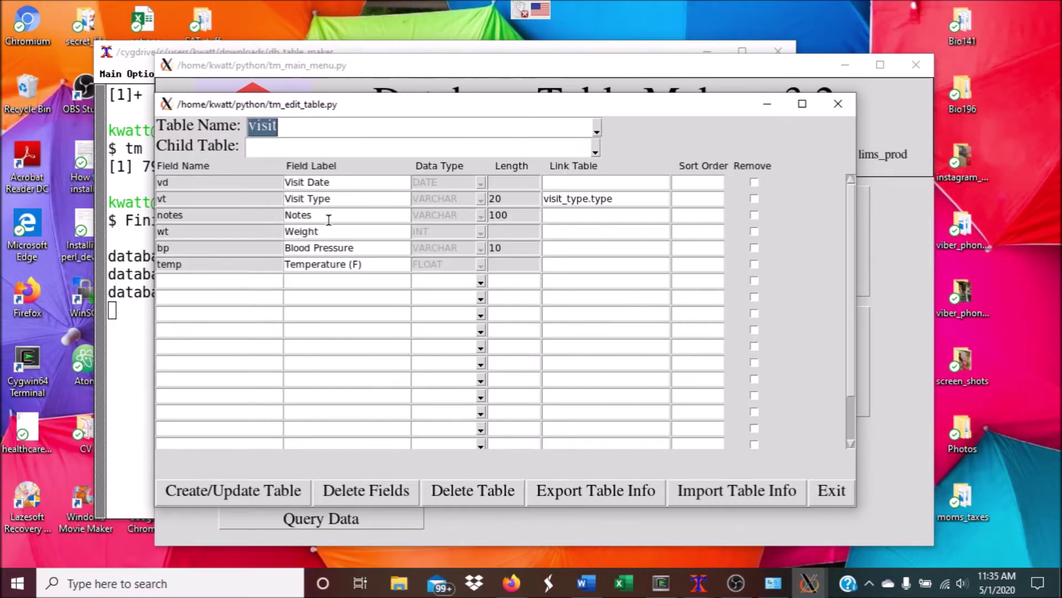
{"action": "left_click", "coordinate": [596, 151]}
{"action": "left_click", "coordinate": [316, 168]}
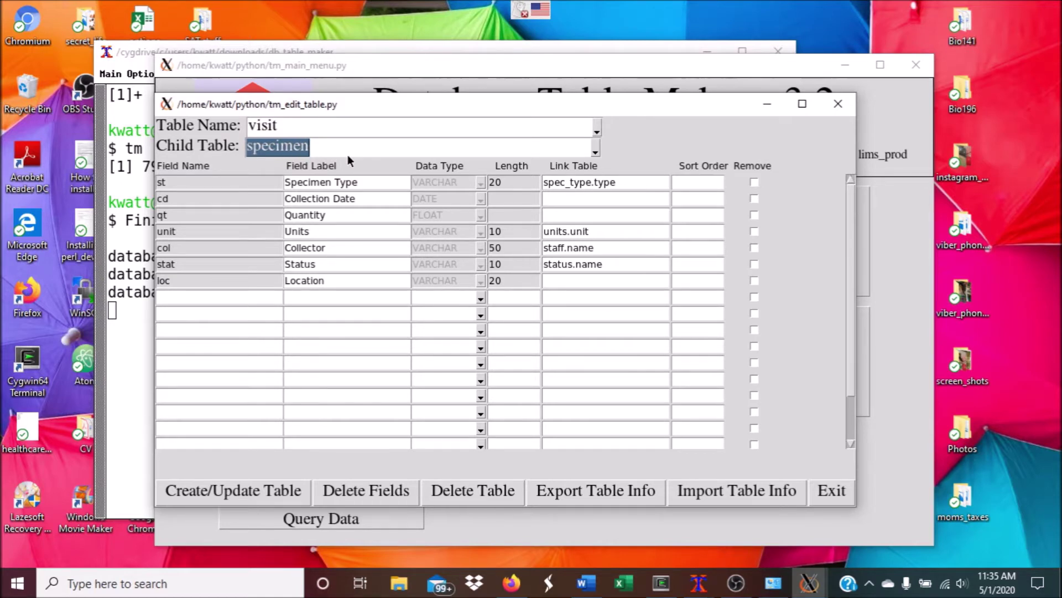
{"action": "type", "text": "test"}
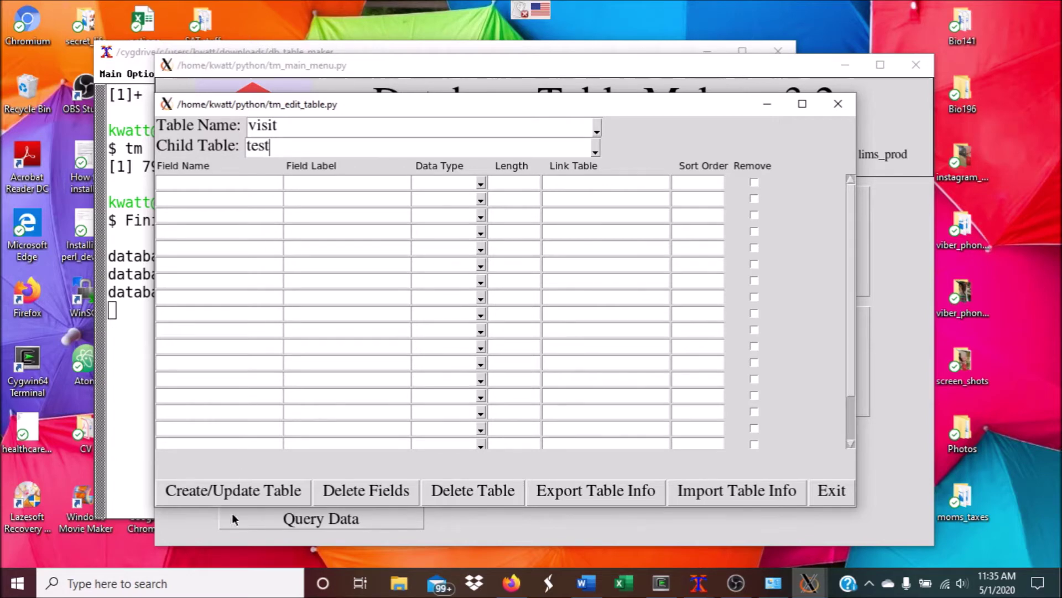
{"action": "left_click", "coordinate": [839, 105]}
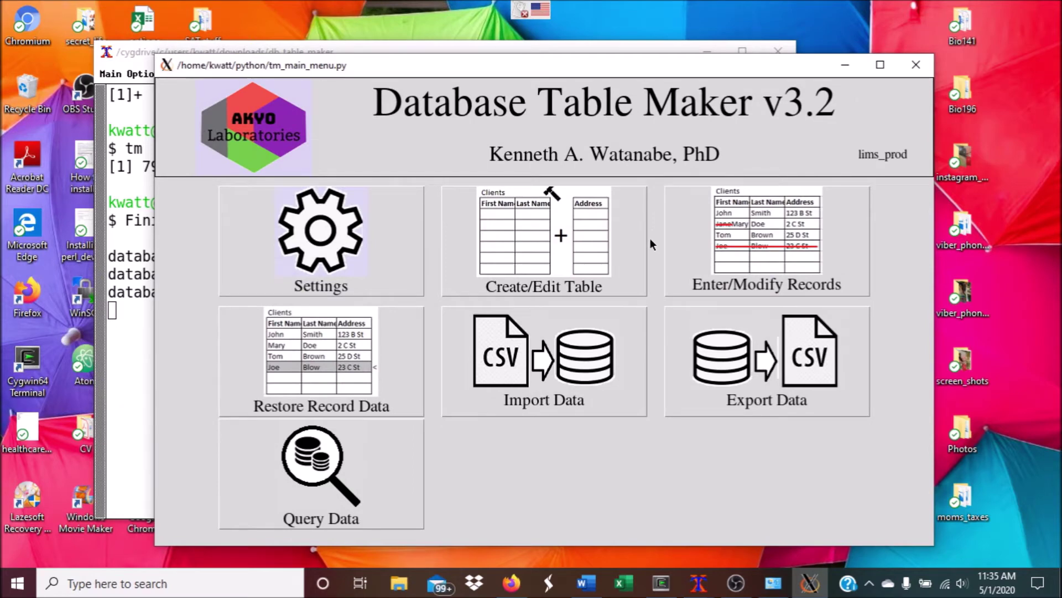
Open the patient table's record form and view its visit, allergies and medical_history tabs
{"action": "left_click", "coordinate": [696, 249]}
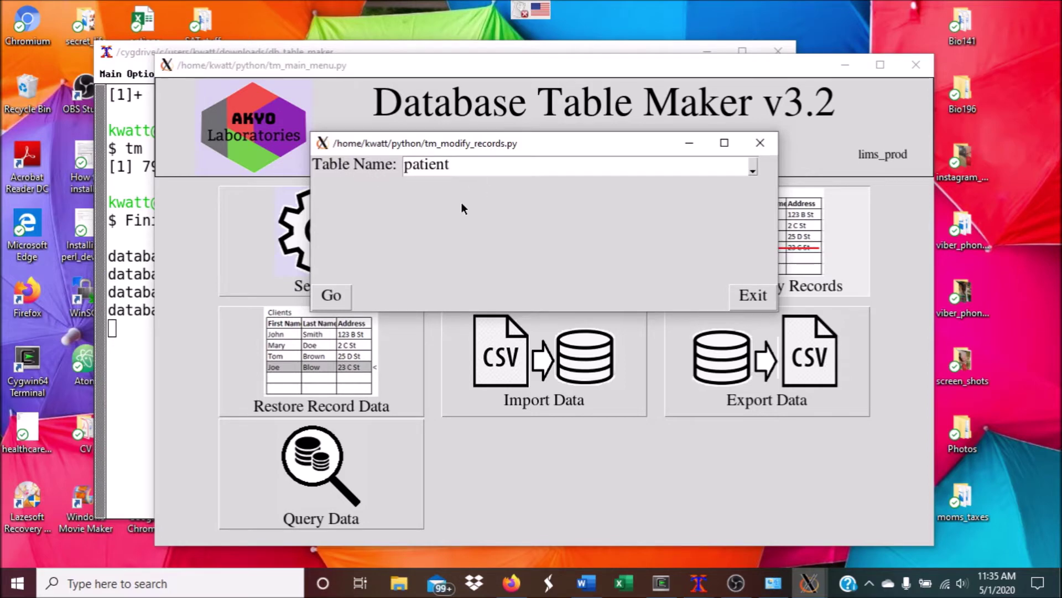
{"action": "left_click", "coordinate": [332, 296]}
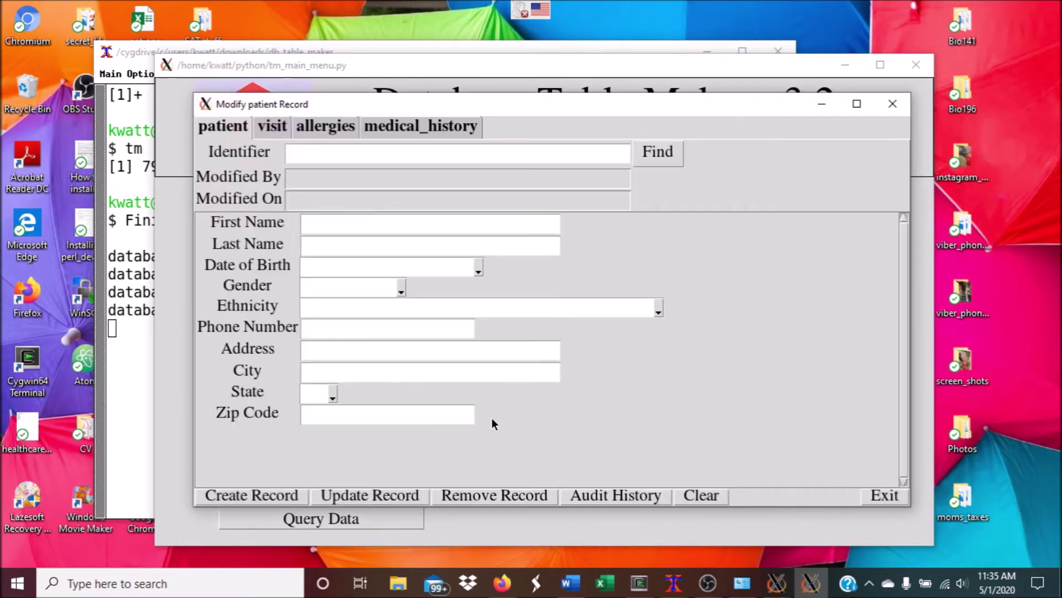
{"action": "left_click", "coordinate": [271, 129]}
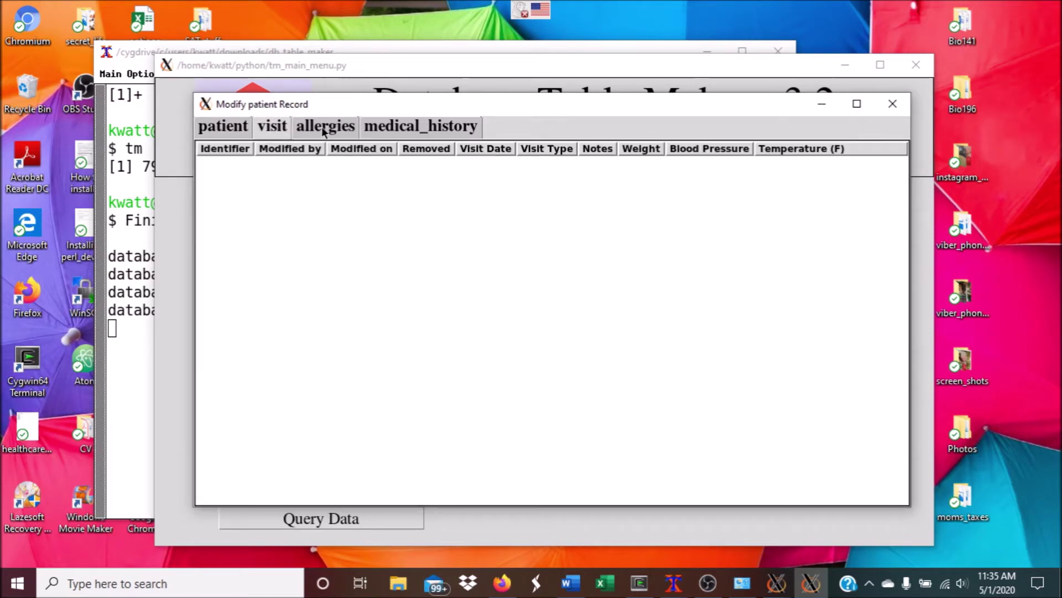
{"action": "left_click", "coordinate": [321, 126]}
{"action": "left_click", "coordinate": [406, 125]}
Cycle back through allergies and visit to patient details, then through all tabs again
{"action": "left_click", "coordinate": [318, 128]}
{"action": "left_click", "coordinate": [275, 126]}
{"action": "left_click", "coordinate": [226, 128]}
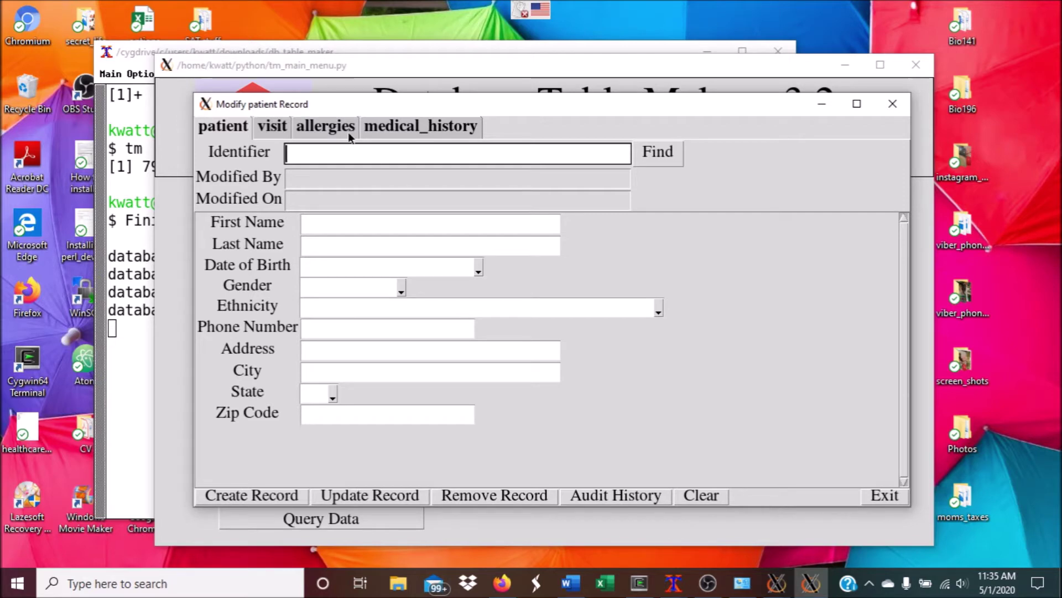
{"action": "left_click", "coordinate": [282, 124]}
{"action": "left_click", "coordinate": [318, 127]}
{"action": "left_click", "coordinate": [405, 130]}
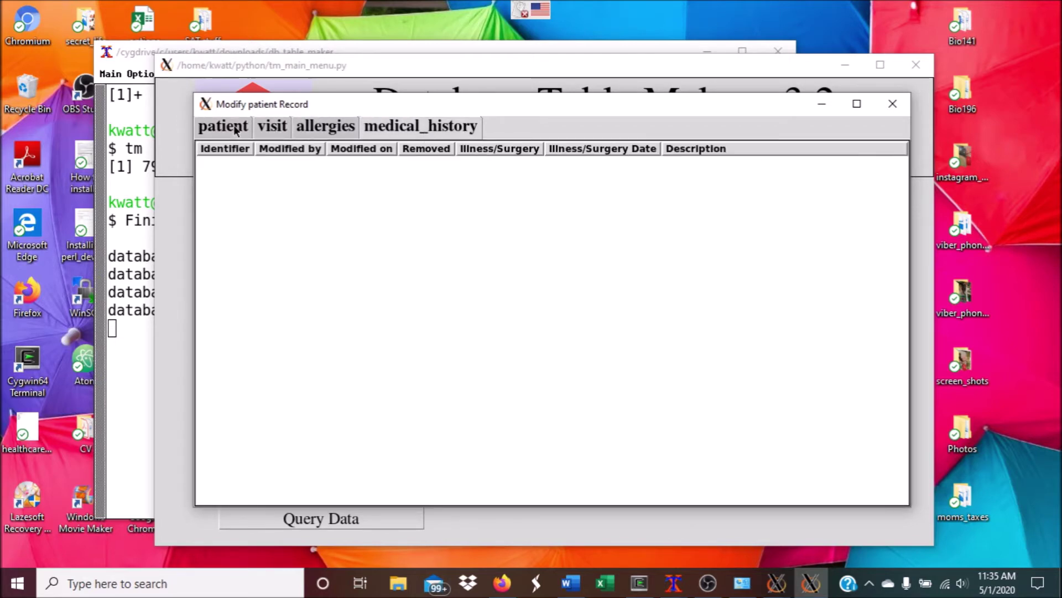
{"action": "left_click", "coordinate": [218, 129]}
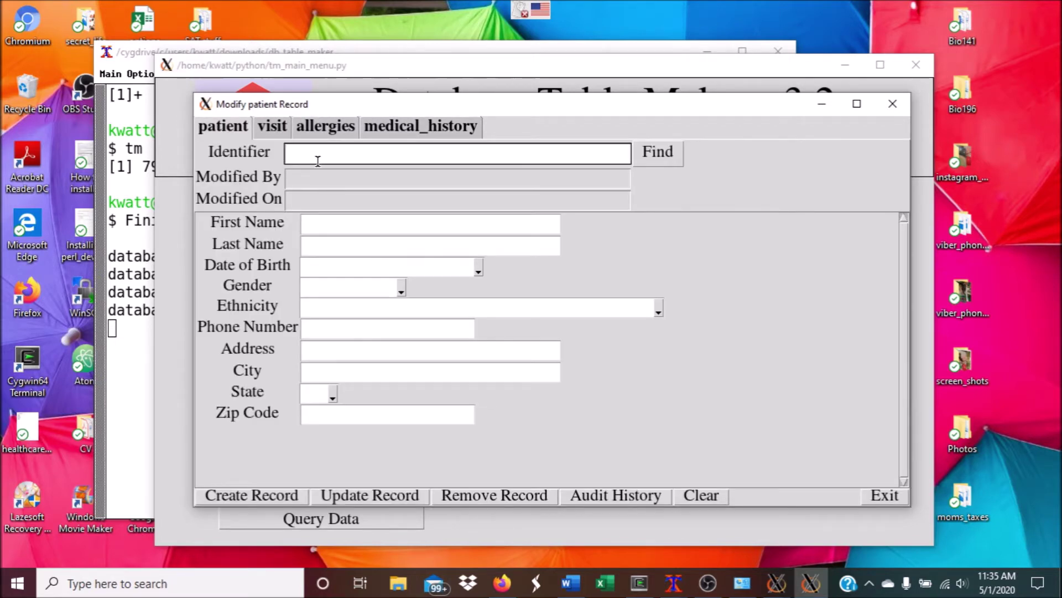
{"action": "left_click", "coordinate": [650, 153]}
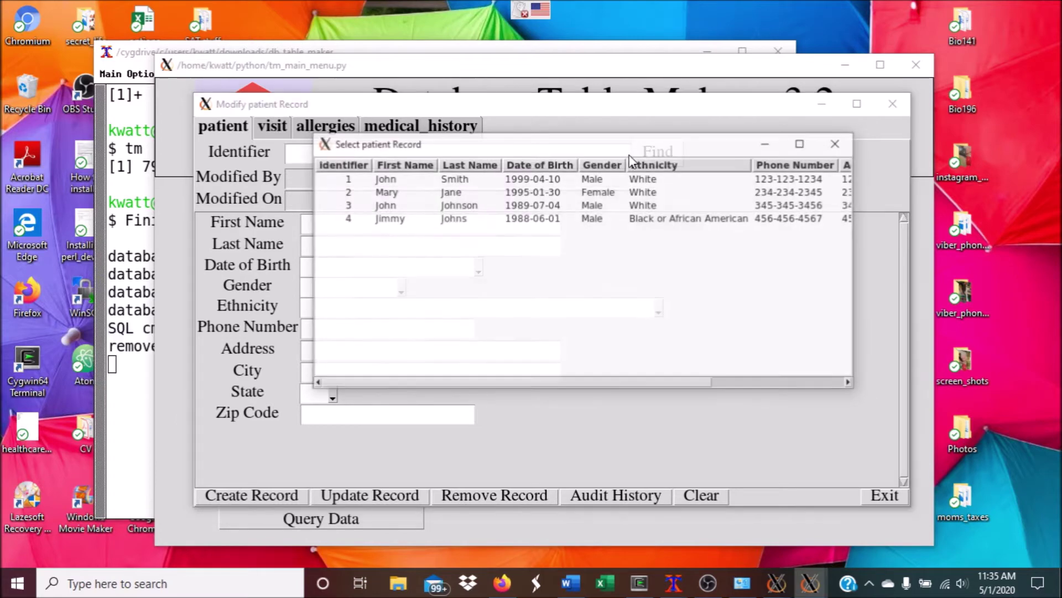
{"action": "double_click", "coordinate": [431, 190]}
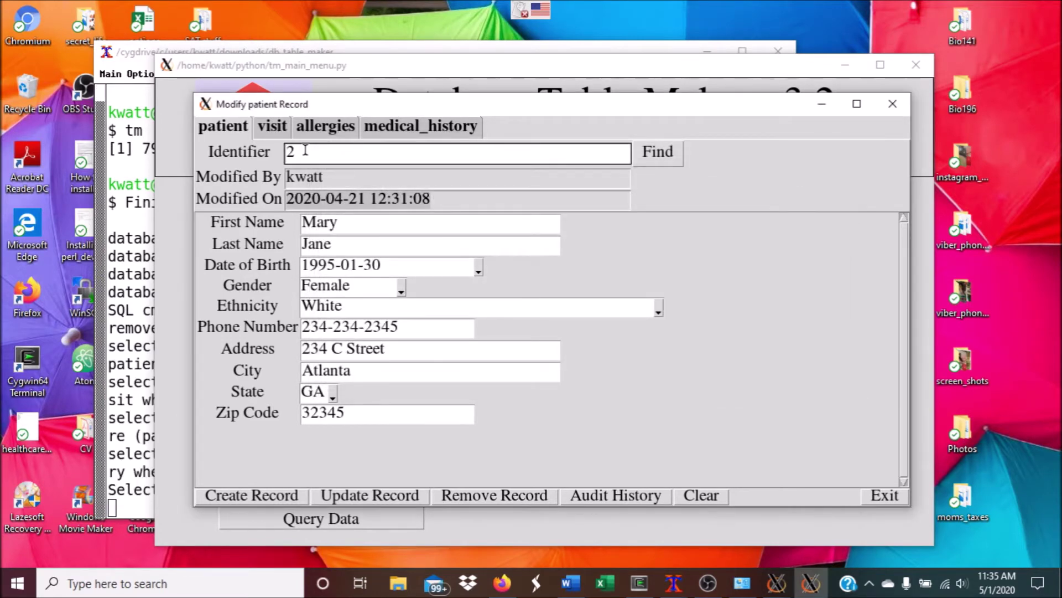
{"action": "left_click", "coordinate": [280, 126]}
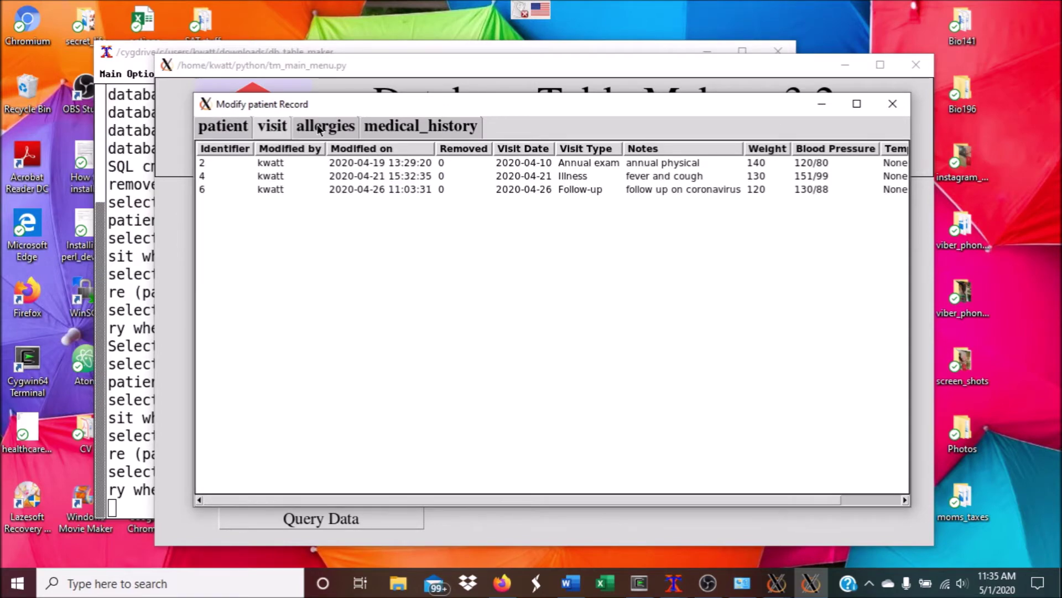
{"action": "left_click", "coordinate": [318, 127]}
{"action": "left_click", "coordinate": [390, 126]}
{"action": "left_click", "coordinate": [271, 128]}
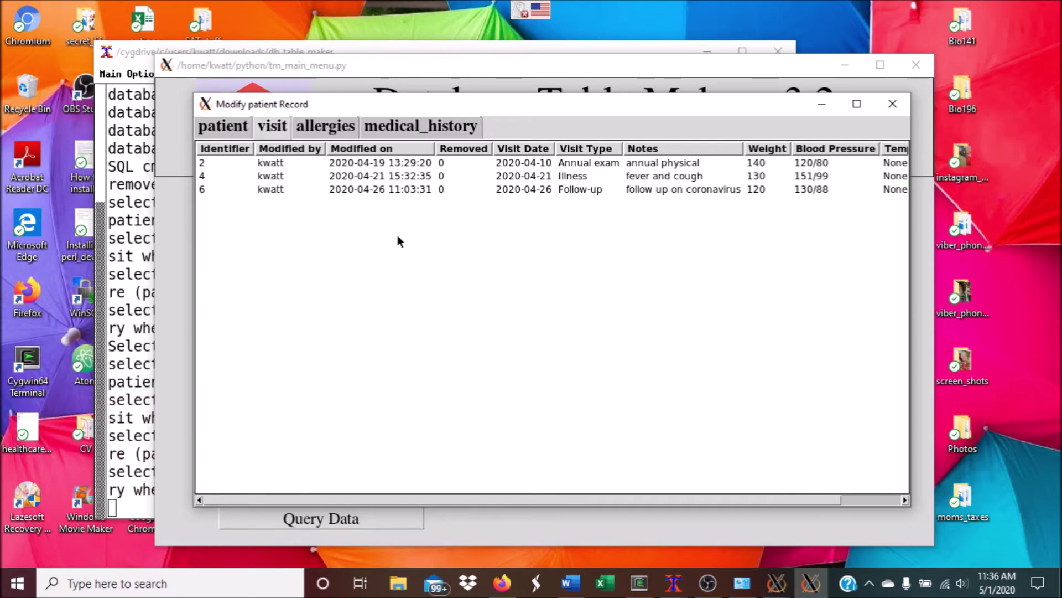
{"action": "double_click", "coordinate": [398, 187]}
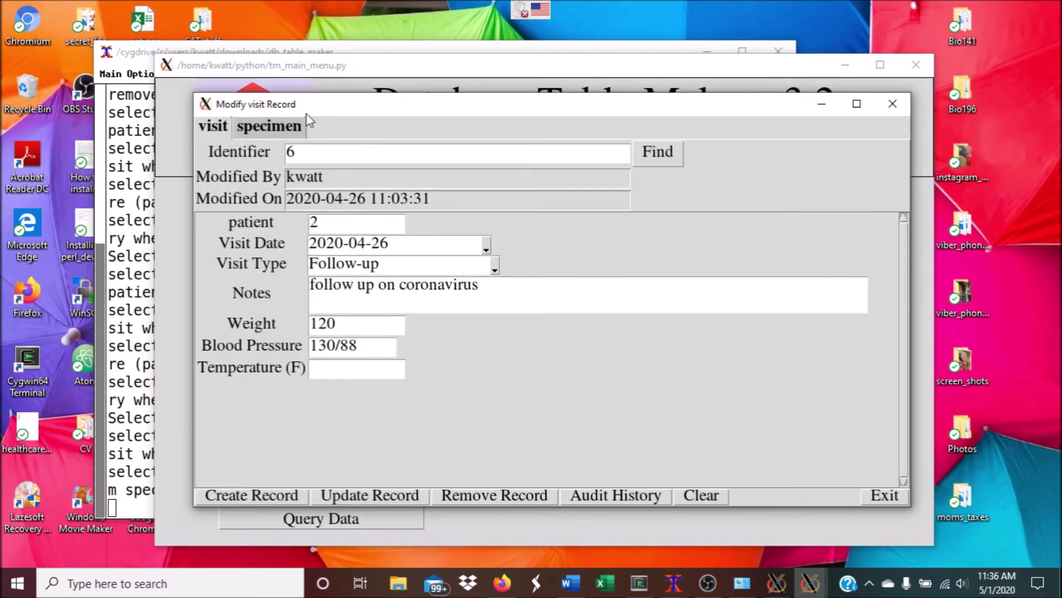
{"action": "left_click_drag", "start_coordinate": [341, 112], "coordinate": [474, 126]}
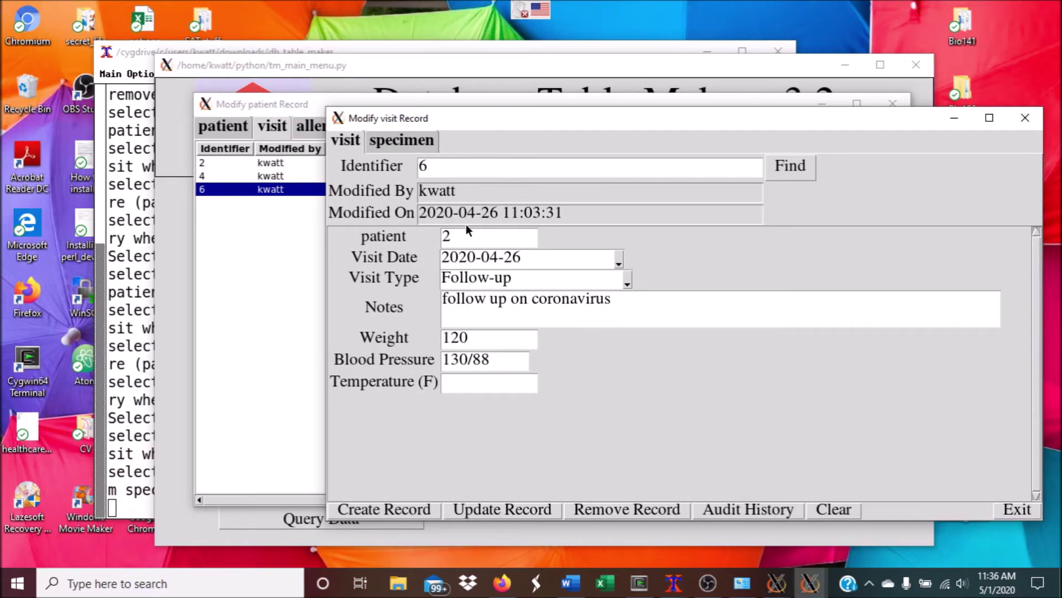
{"action": "left_click", "coordinate": [390, 142]}
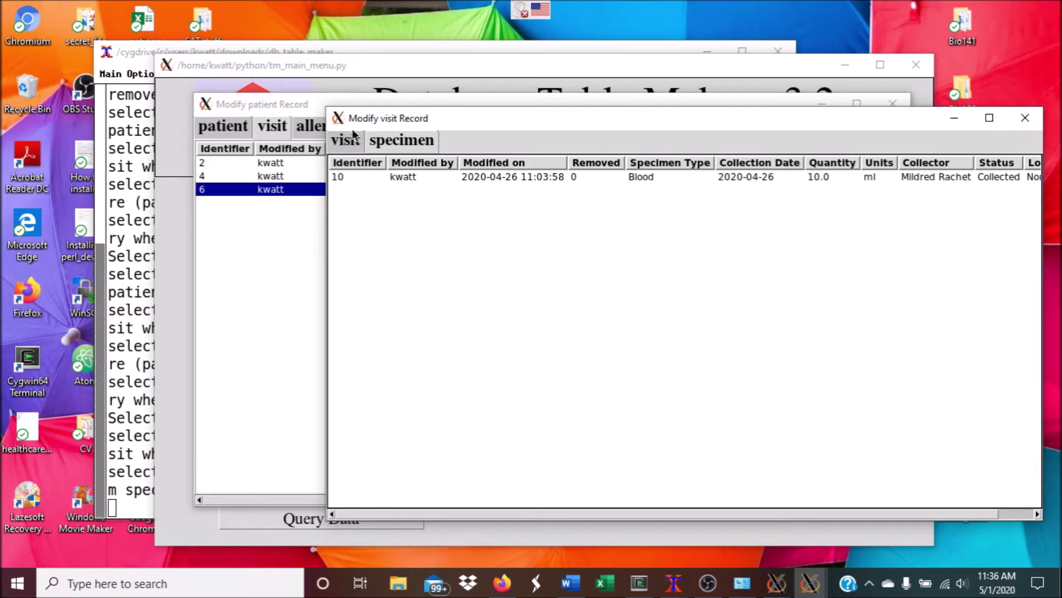
{"action": "left_click", "coordinate": [1034, 119]}
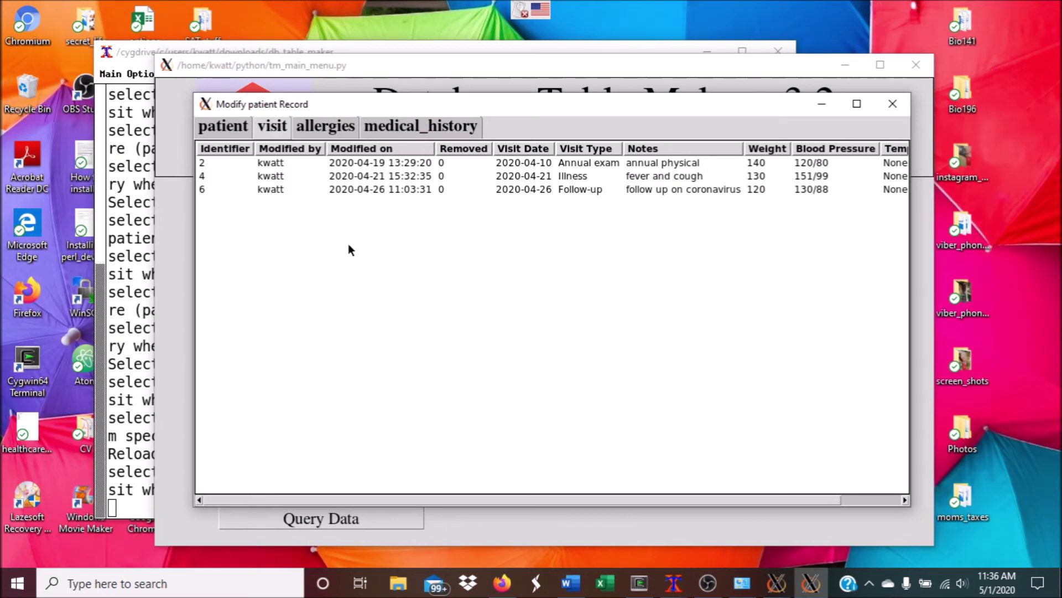
Start a new visit for patient 2 dated 2020-05-01 with visit type Follow-up
{"action": "double_click", "coordinate": [362, 266]}
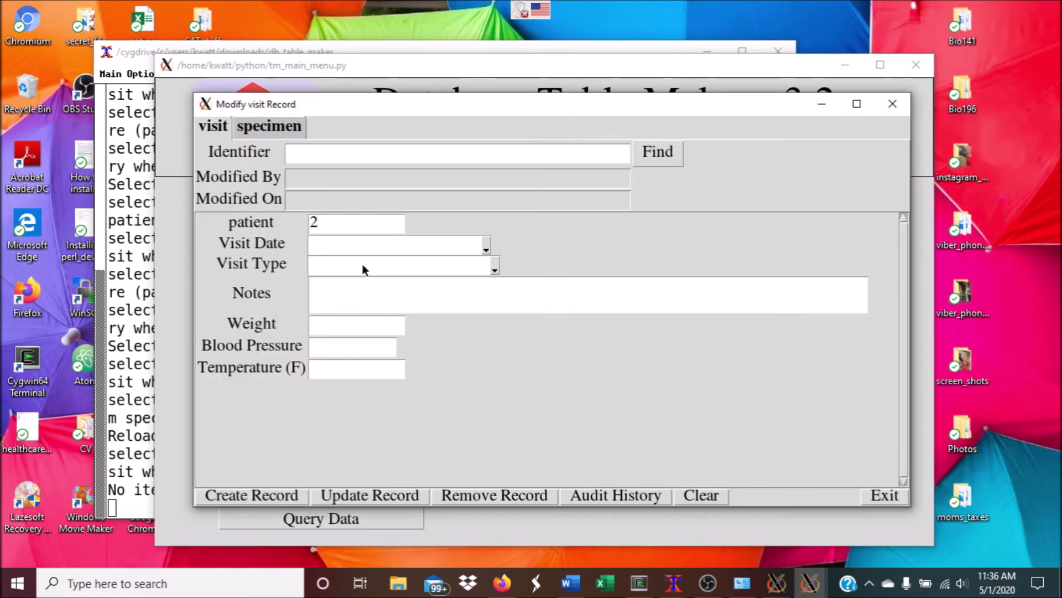
{"action": "left_click", "coordinate": [484, 250]}
{"action": "left_click", "coordinate": [550, 311]}
{"action": "left_click", "coordinate": [495, 268]}
{"action": "left_click", "coordinate": [388, 310]}
Enter visit notes describing a follow-up on the coronavirus visit
{"action": "left_click", "coordinate": [393, 303]}
{"action": "type", "text": "follo"}
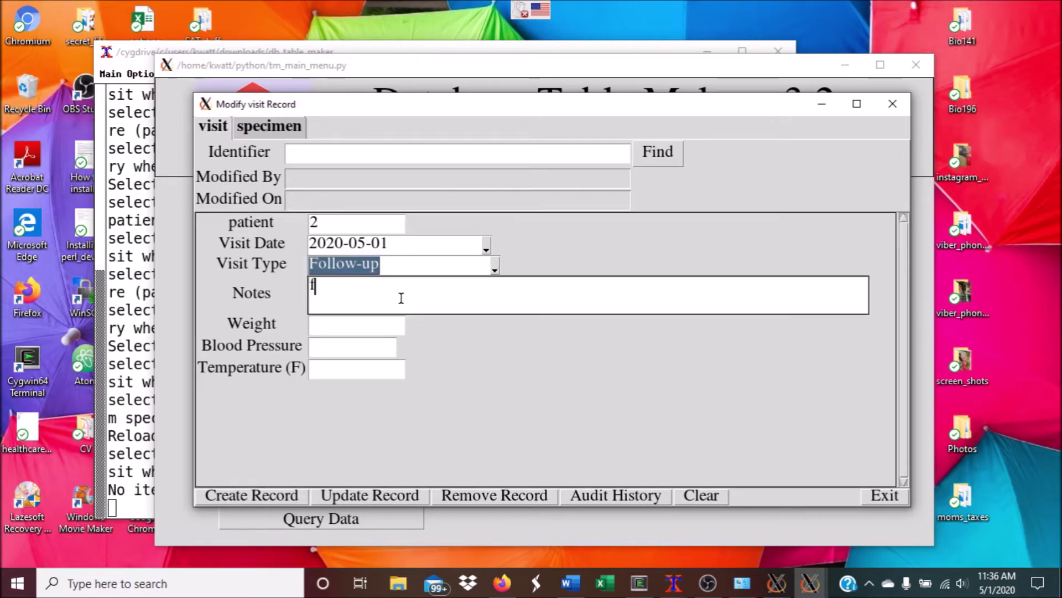
{"action": "key", "text": "BackSpace"}
{"action": "type", "text": "wo"}
{"action": "key", "text": "BackSpace"}
{"action": "key", "text": "BackSpace"}
{"action": "type", "text": "ow up on "}
{"action": "type", "text": " o"}
{"action": "key", "text": "BackSpace"}
{"action": "type", "text": "coro"}
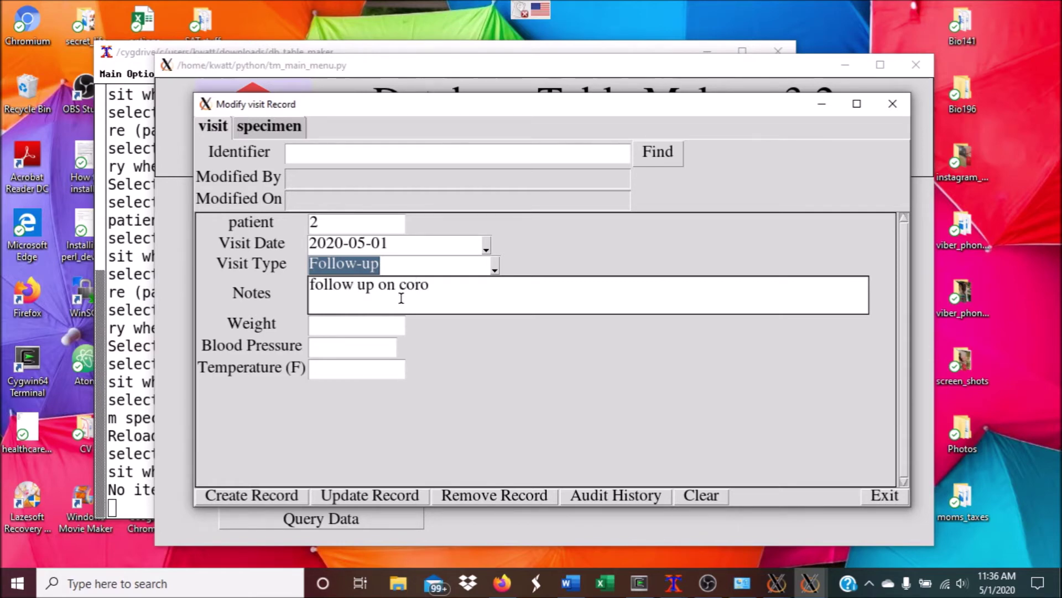
{"action": "type", "text": "navirus visit"}
Enter weight 130, blood pressure 120/80 and temperature 99.9
{"action": "left_click", "coordinate": [372, 346]}
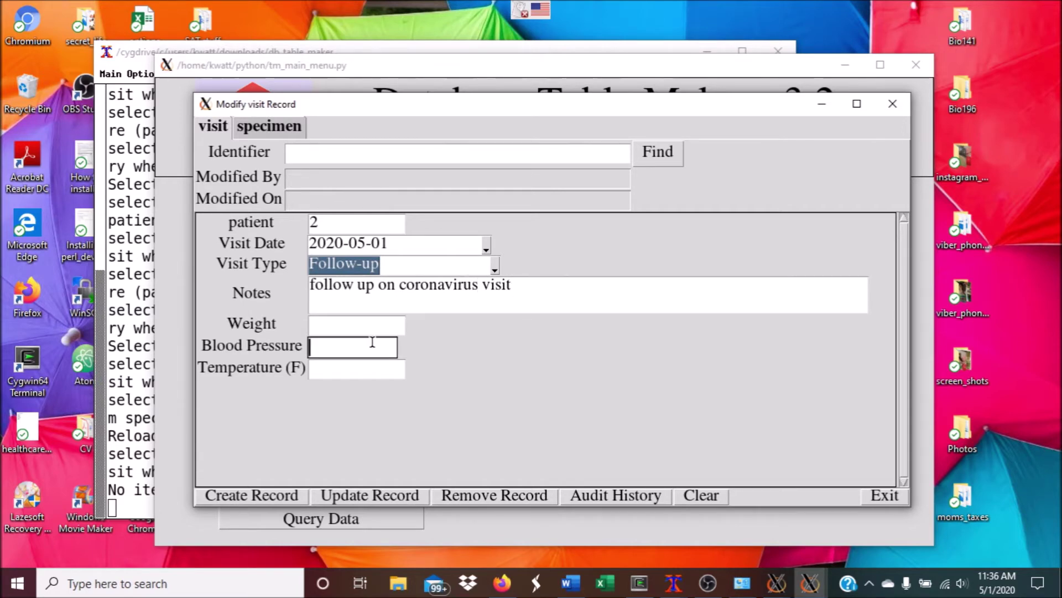
{"action": "left_click", "coordinate": [375, 327]}
{"action": "type", "text": "130"}
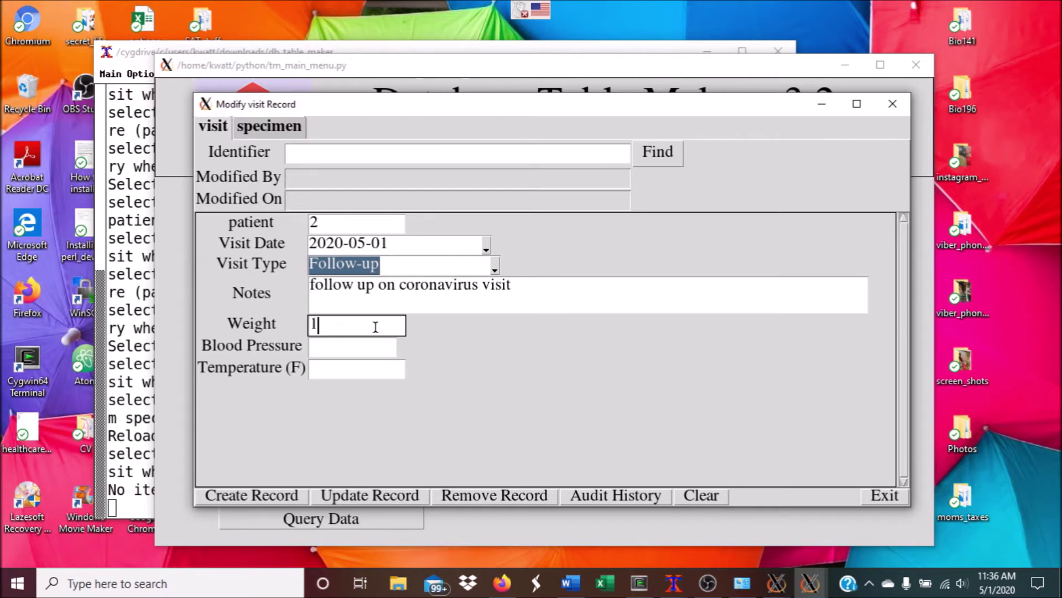
{"action": "key", "text": "Tab"}
{"action": "type", "text": "1"}
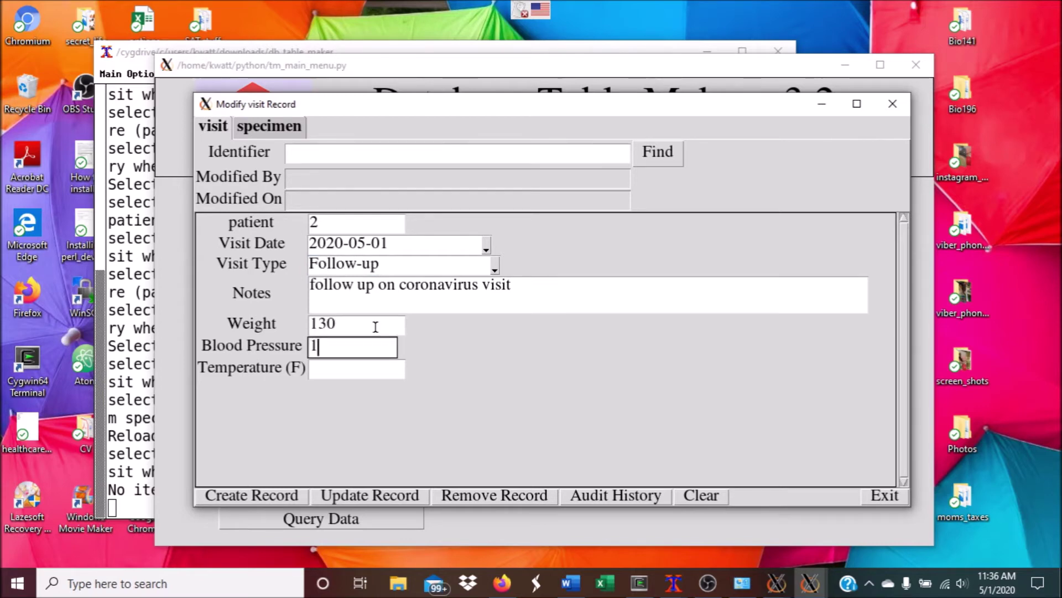
{"action": "type", "text": "2/80"}
{"action": "left_click", "coordinate": [346, 368]}
{"action": "left_click", "coordinate": [327, 345]}
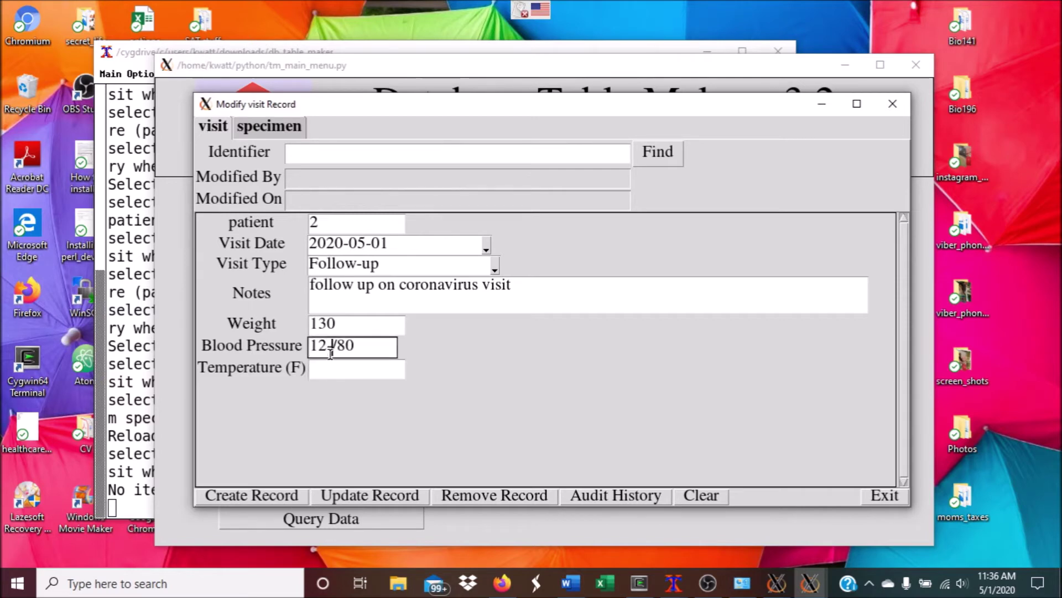
{"action": "type", "text": "0"}
{"action": "left_click", "coordinate": [329, 368]}
{"action": "type", "text": "99.9"}
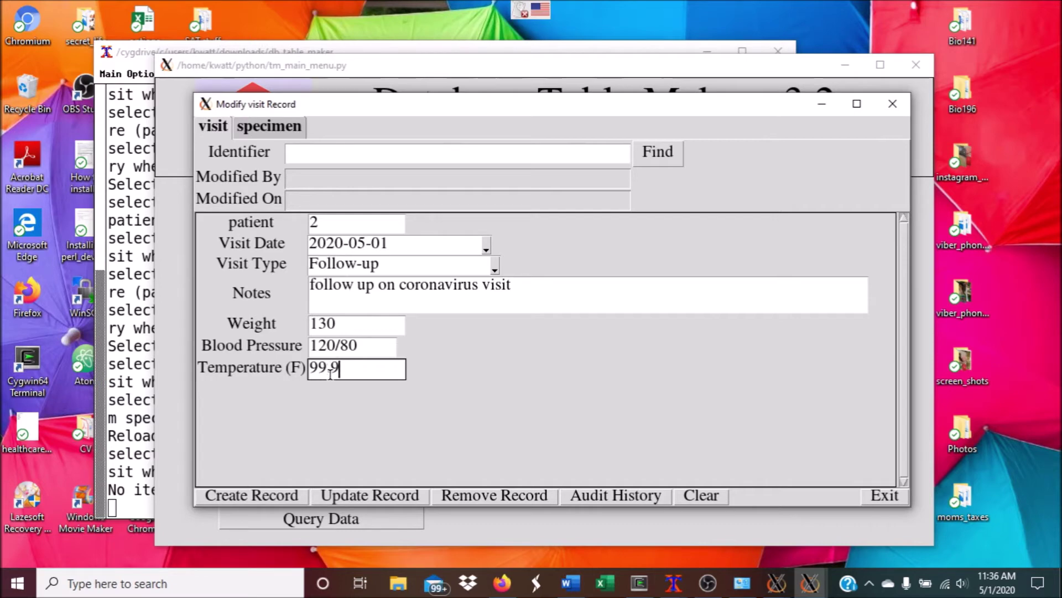
Save the visit as a new record and close the visit form
{"action": "left_click", "coordinate": [274, 497]}
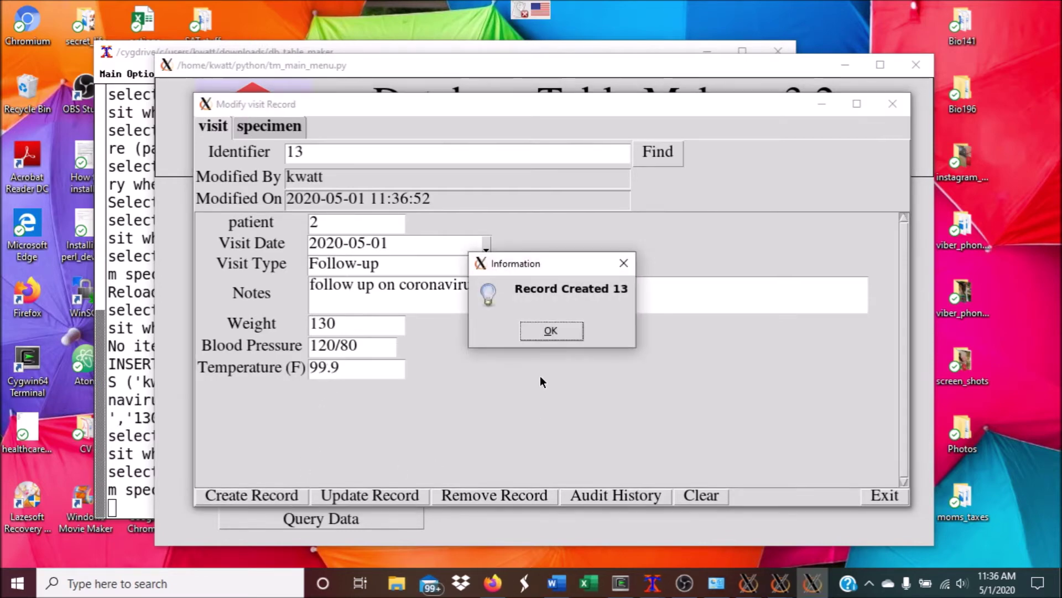
{"action": "left_click", "coordinate": [550, 331]}
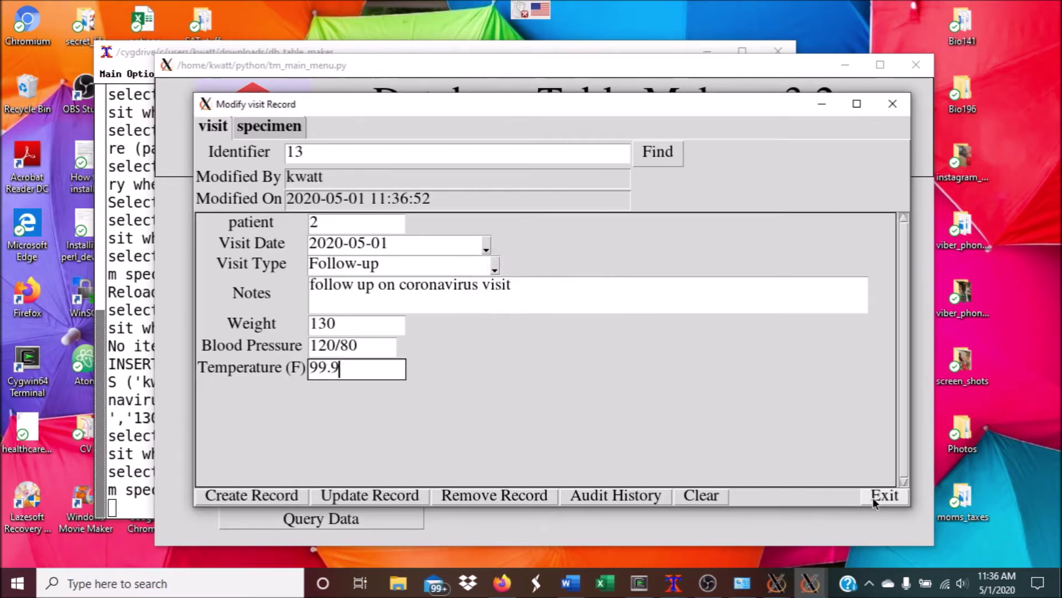
{"action": "left_click", "coordinate": [870, 497]}
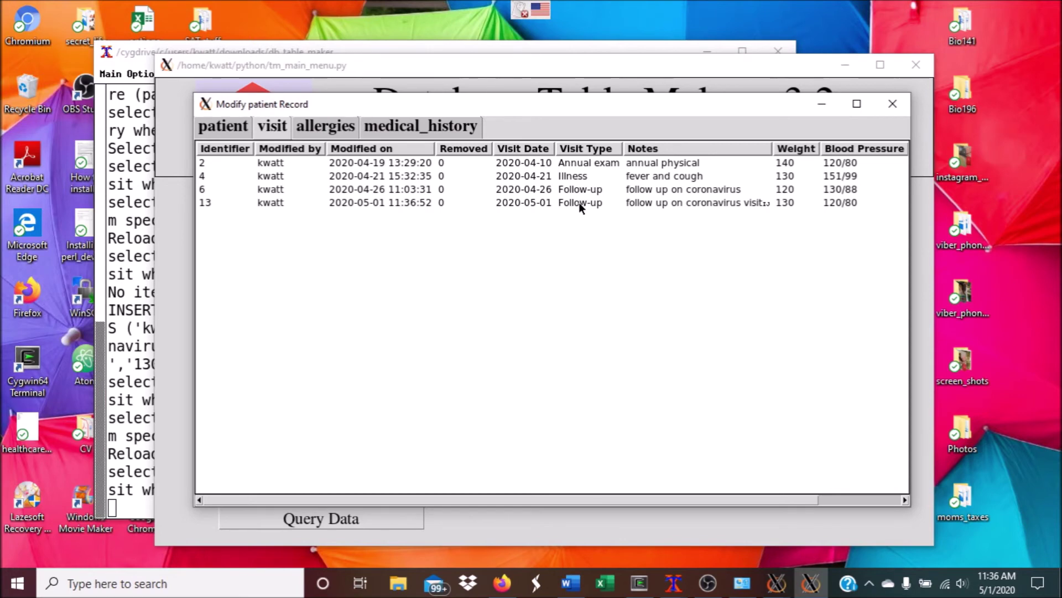
Open visit 13 from patient 2's visit list and show its specimens
{"action": "left_click", "coordinate": [211, 131]}
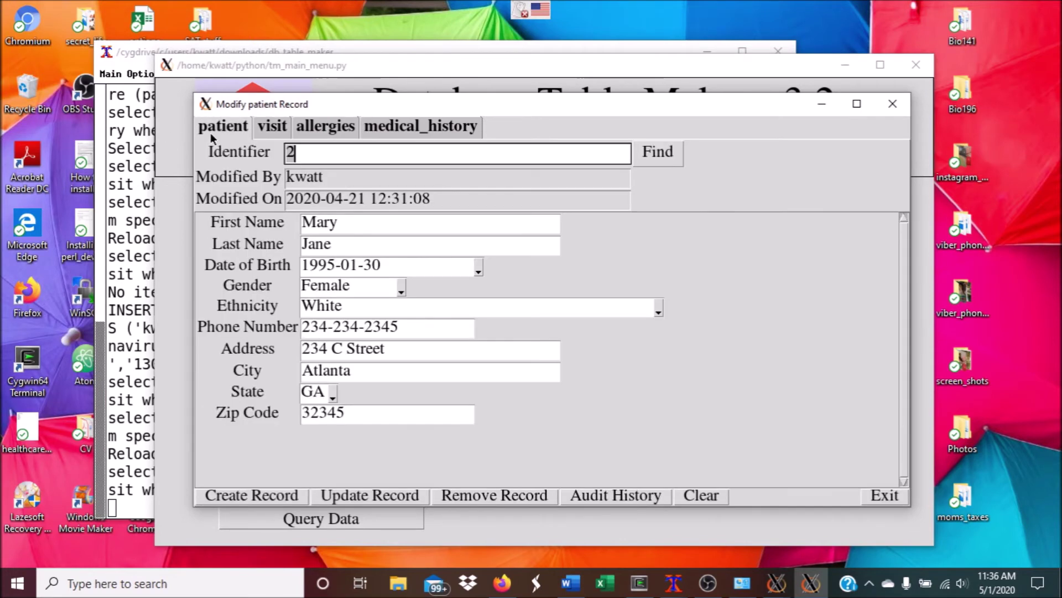
{"action": "left_click", "coordinate": [266, 124]}
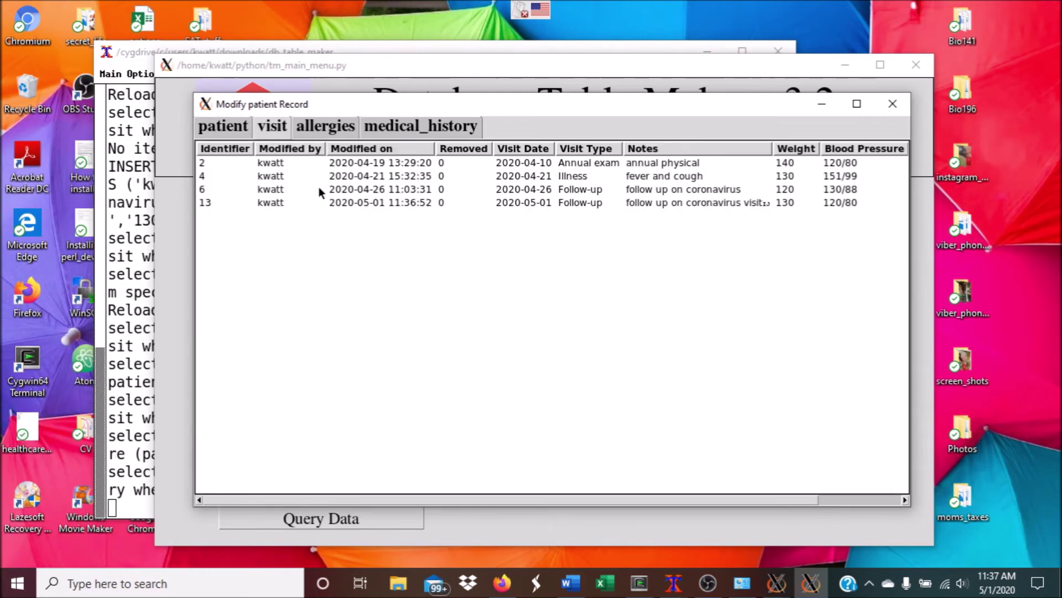
{"action": "double_click", "coordinate": [346, 203]}
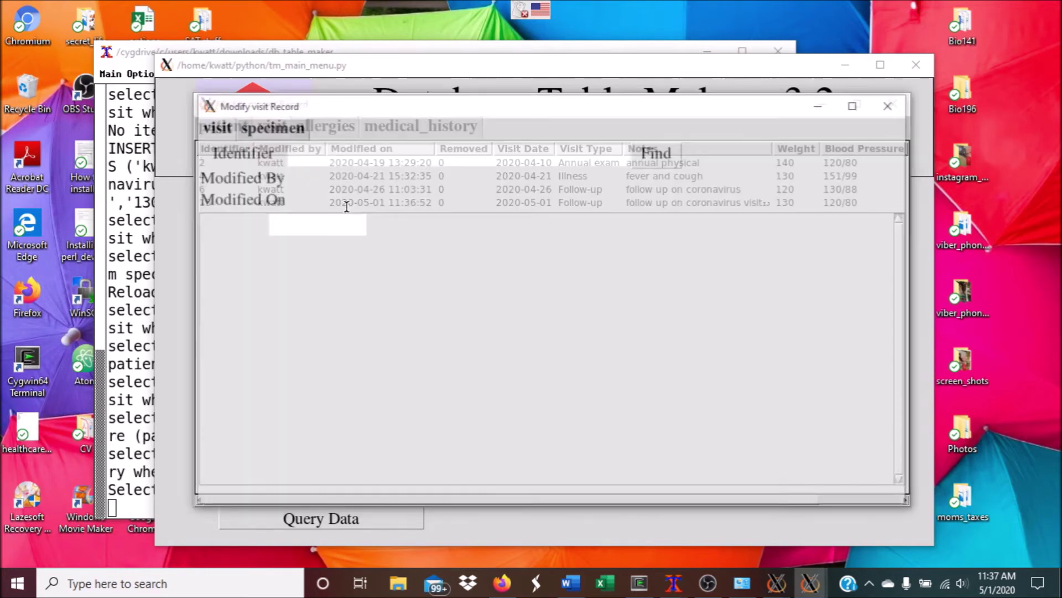
{"action": "left_click", "coordinate": [280, 127]}
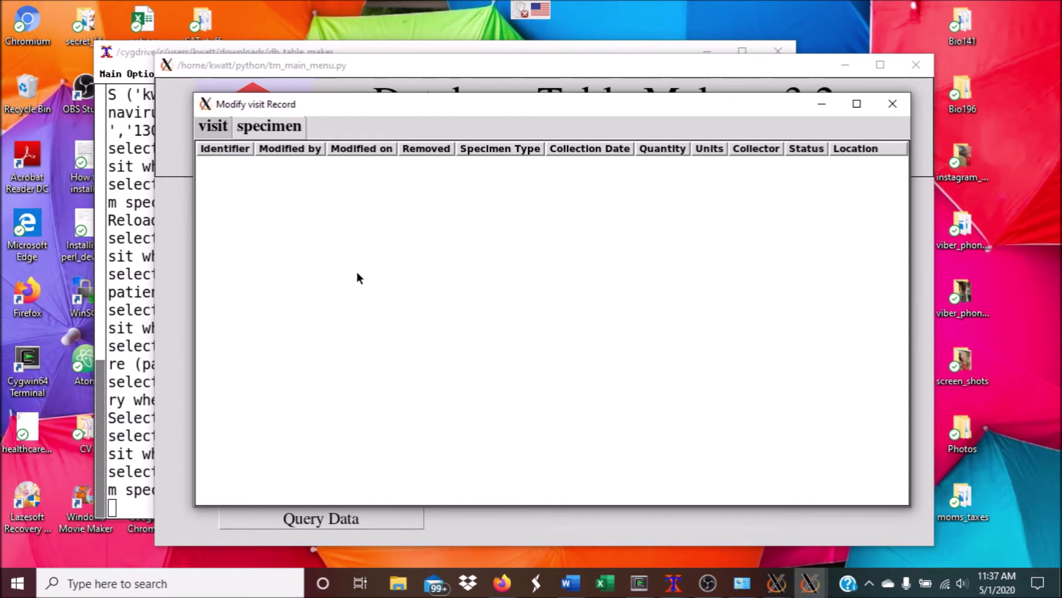
Start a Blood specimen for visit 13, collected 2020-05-01, quantity 10 ml
{"action": "double_click", "coordinate": [347, 293]}
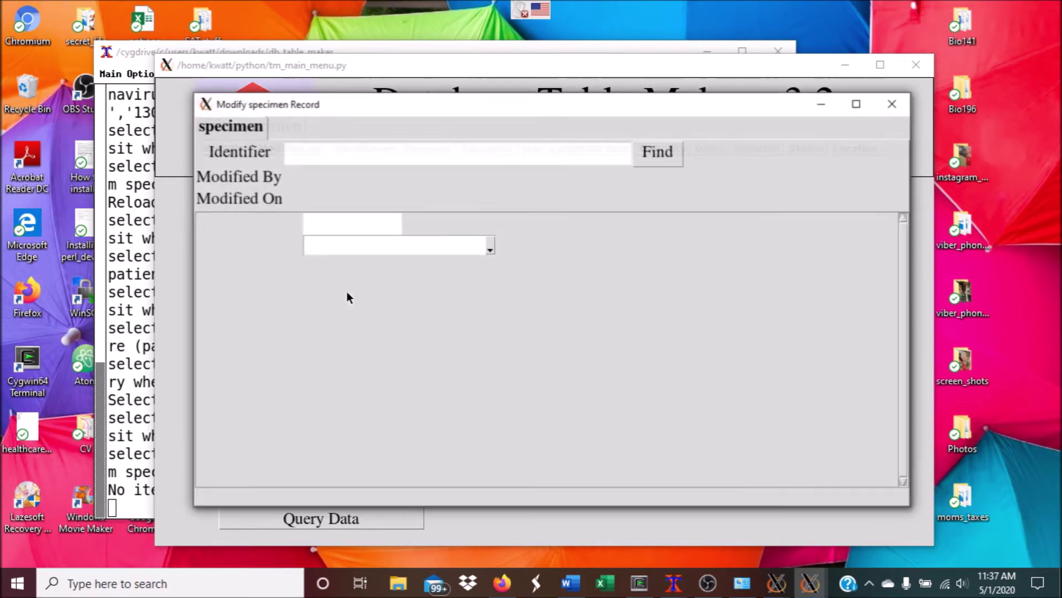
{"action": "left_click", "coordinate": [490, 247]}
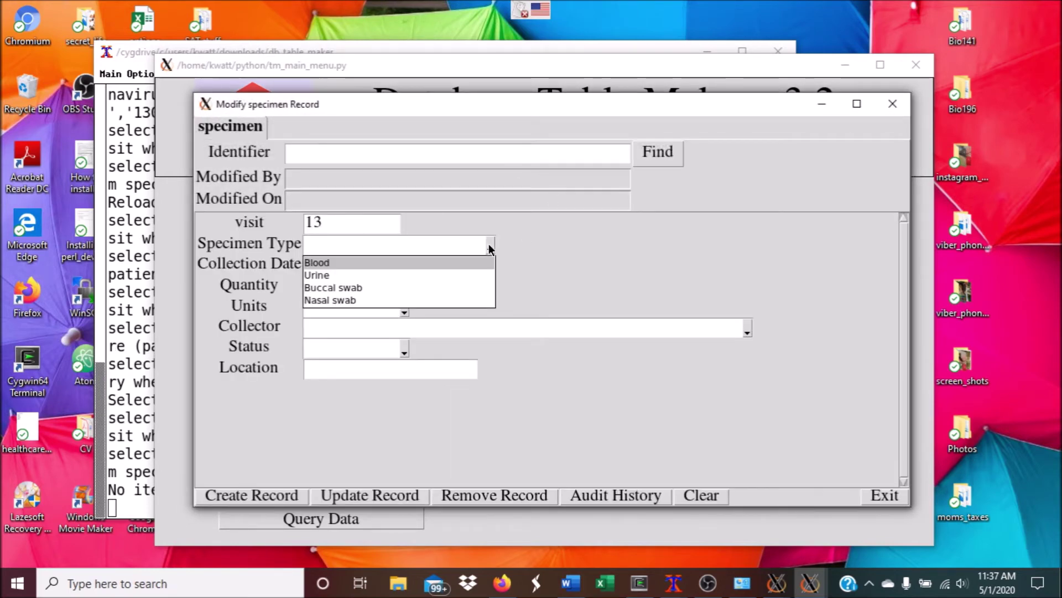
{"action": "left_click", "coordinate": [380, 260]}
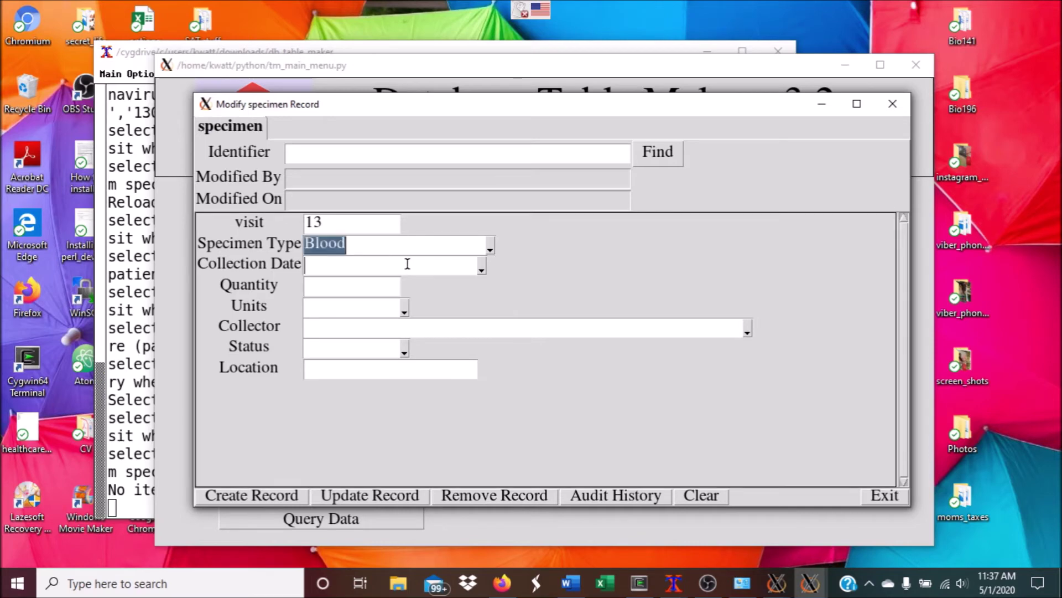
{"action": "left_click", "coordinate": [481, 267]}
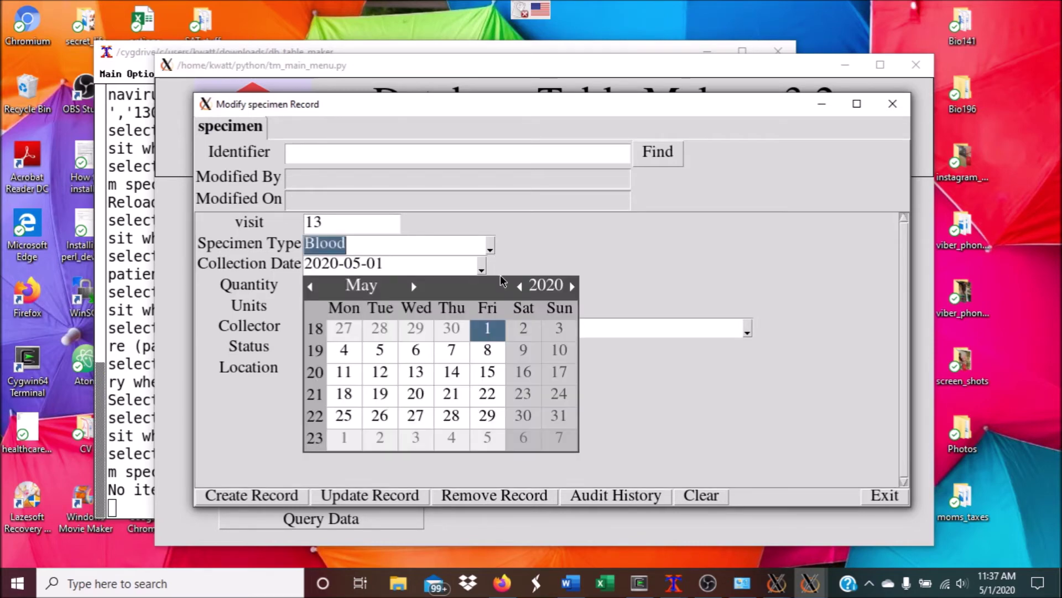
{"action": "left_click", "coordinate": [487, 328]}
{"action": "left_click", "coordinate": [383, 286]}
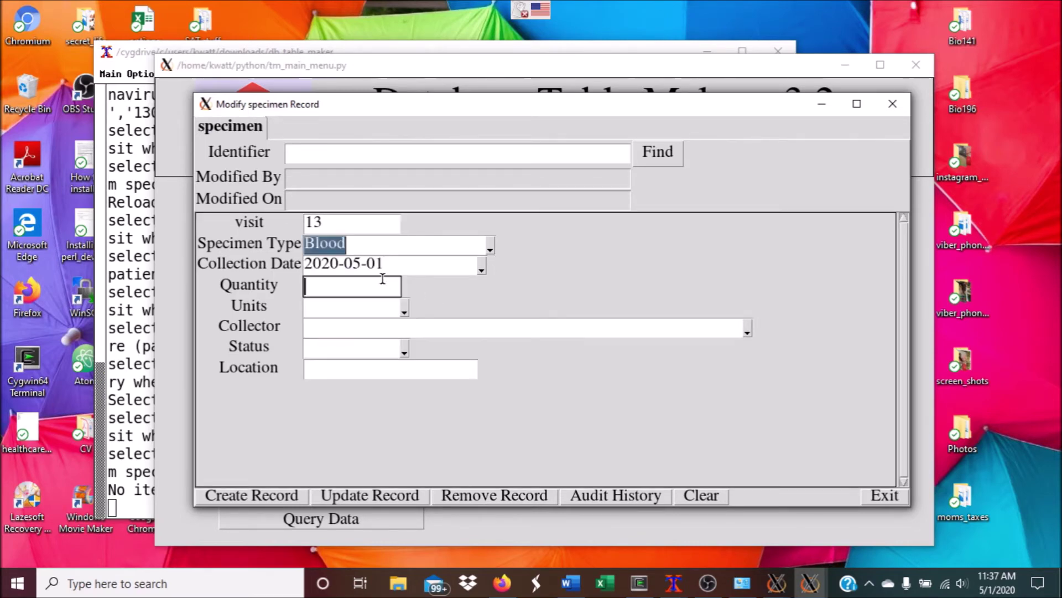
{"action": "type", "text": "10"}
{"action": "key", "text": "Tab"}
{"action": "type", "text": "m"}
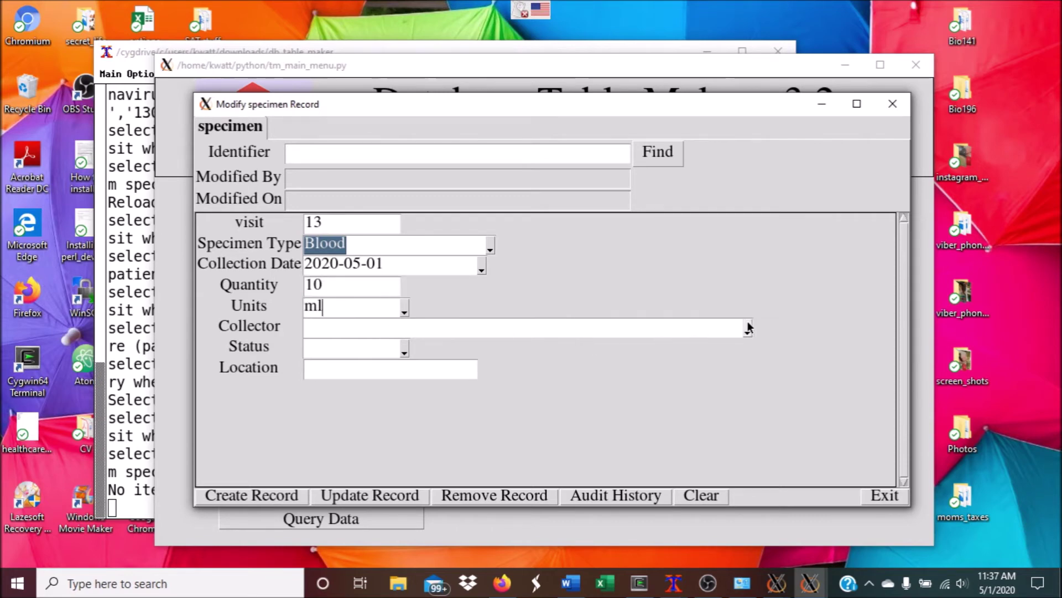
Choose the collector, set status to Collected, and create the specimen record
{"action": "left_click", "coordinate": [748, 331]}
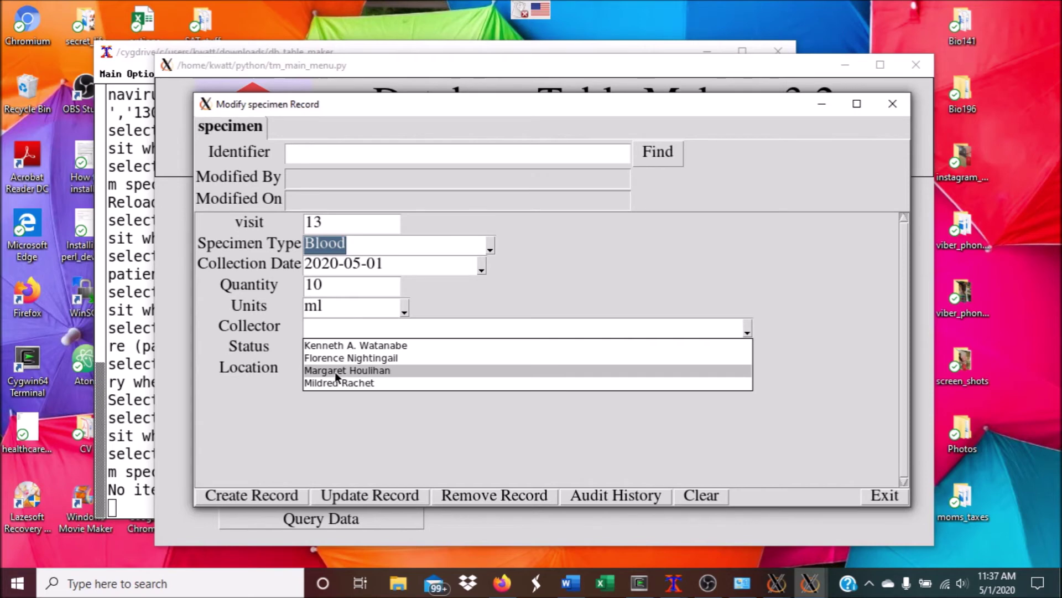
{"action": "left_click", "coordinate": [335, 371]}
{"action": "left_click", "coordinate": [403, 346]}
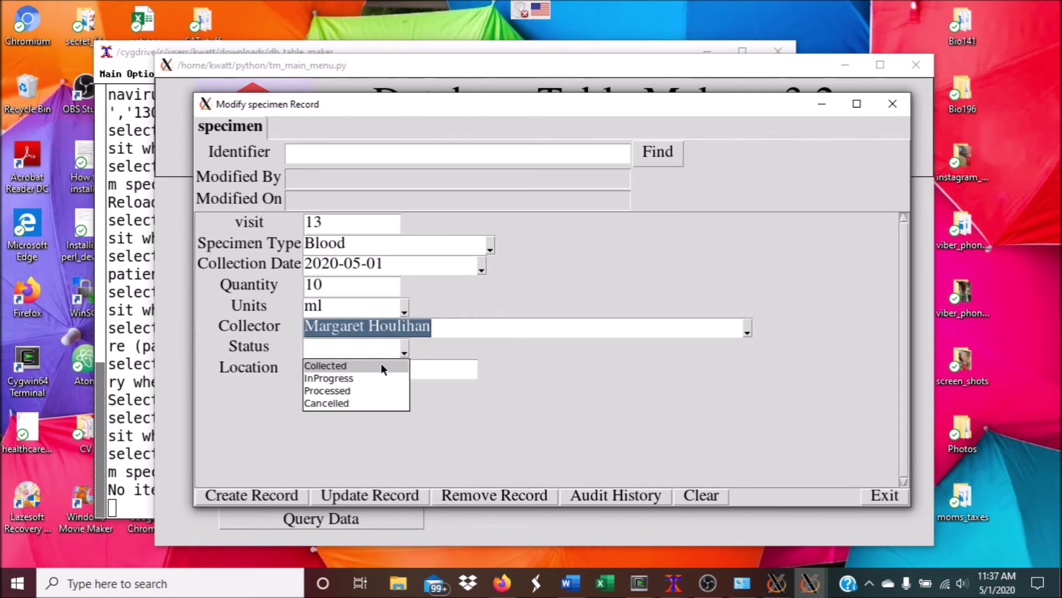
{"action": "left_click", "coordinate": [382, 366]}
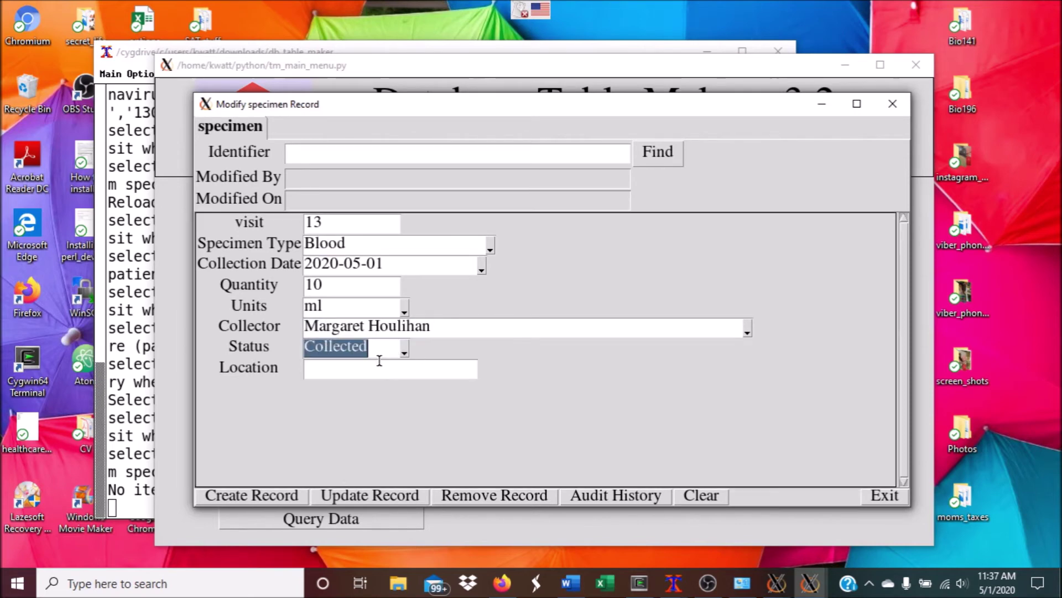
{"action": "left_click", "coordinate": [280, 500]}
{"action": "left_click", "coordinate": [534, 331]}
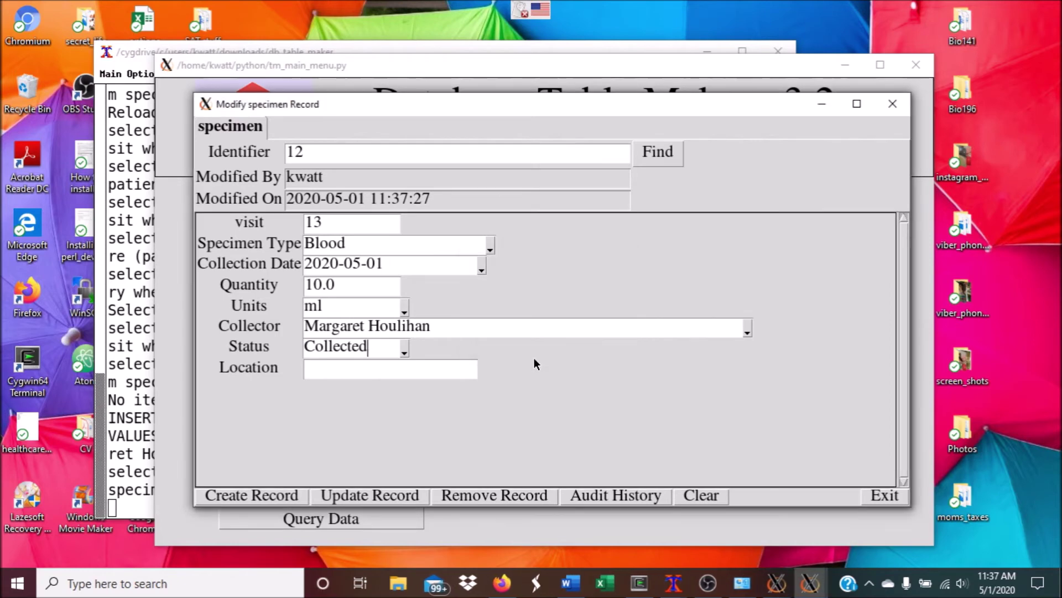
Close the specimen, visit and patient windows and the table chooser, then reopen Enter/Modify Records
{"action": "left_click", "coordinate": [876, 492]}
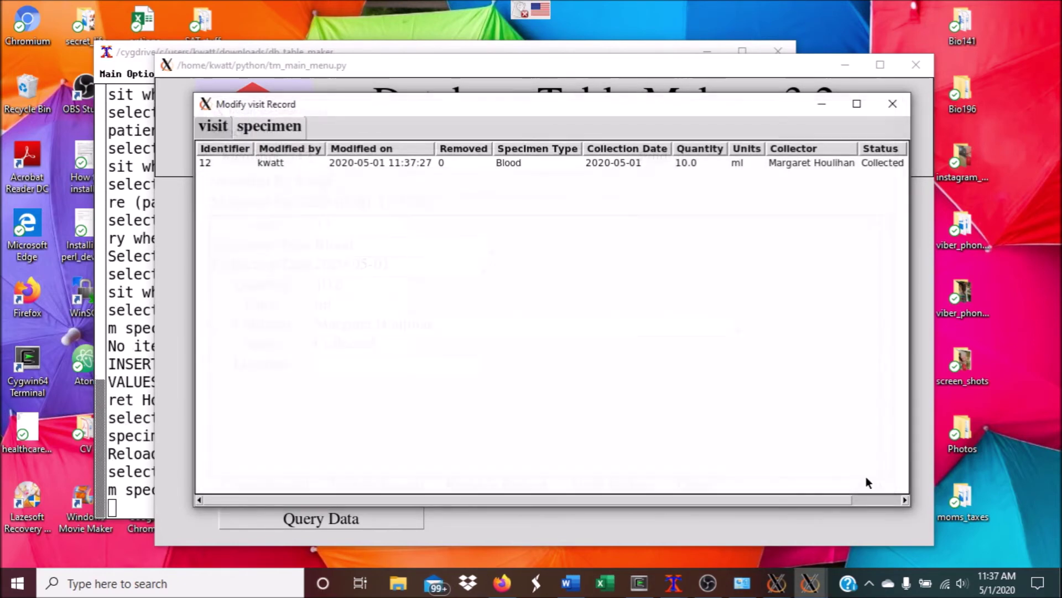
{"action": "left_click", "coordinate": [892, 103]}
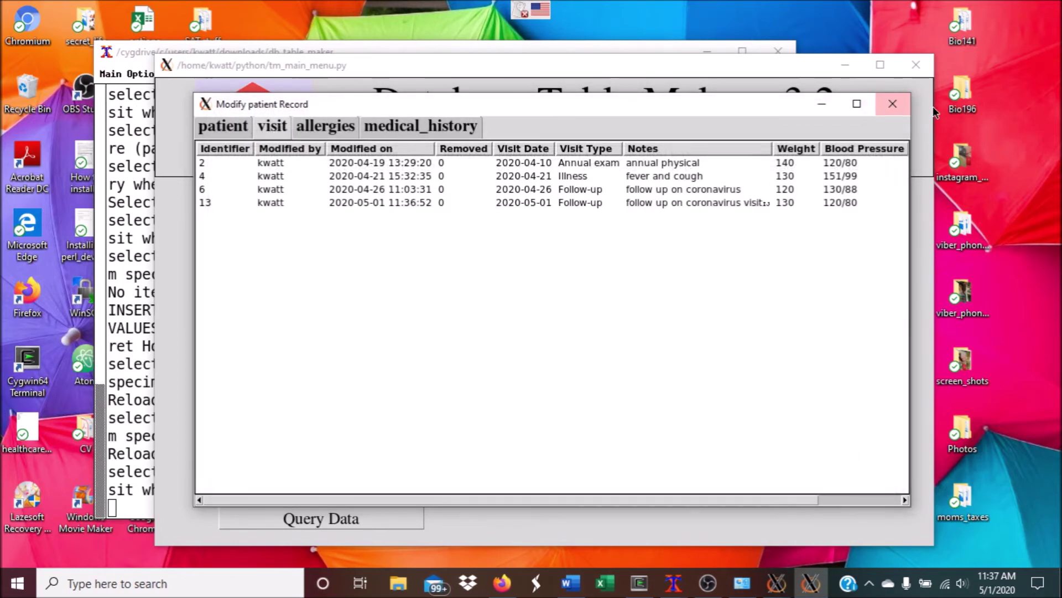
{"action": "left_click", "coordinate": [891, 102]}
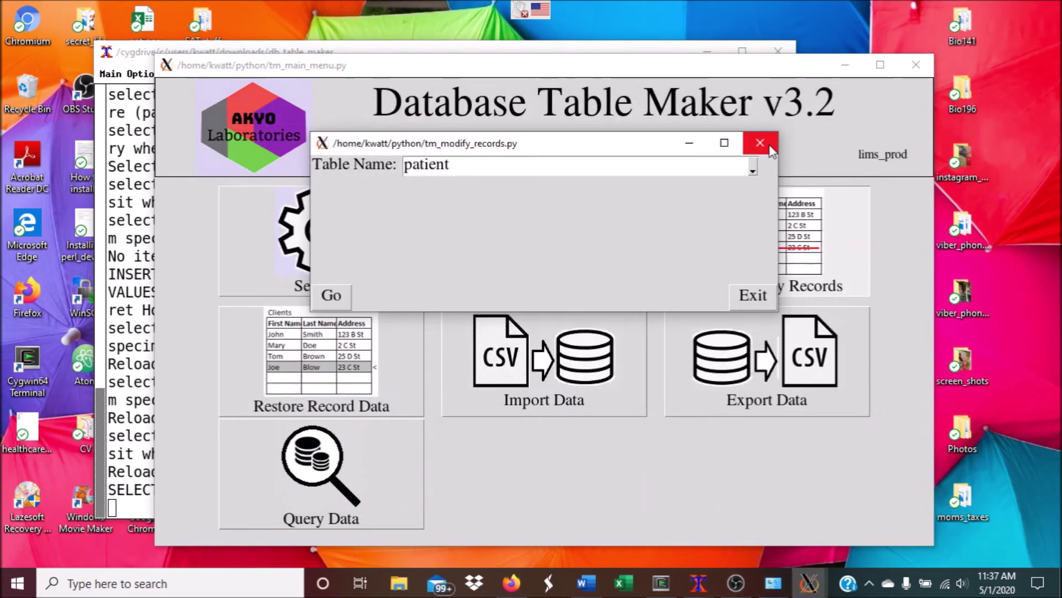
{"action": "left_click", "coordinate": [770, 148]}
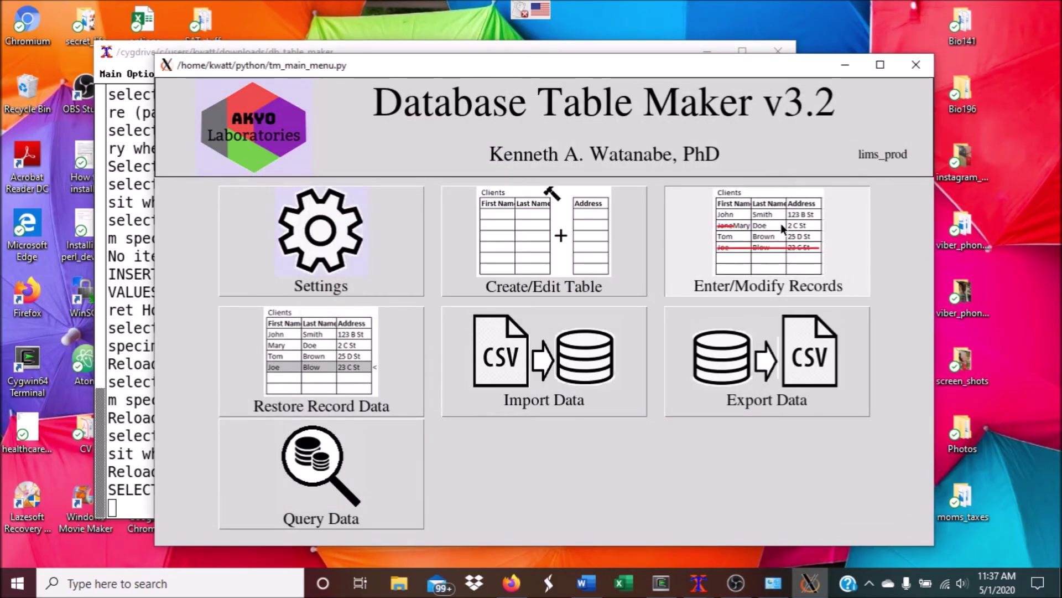
{"action": "left_click", "coordinate": [781, 223]}
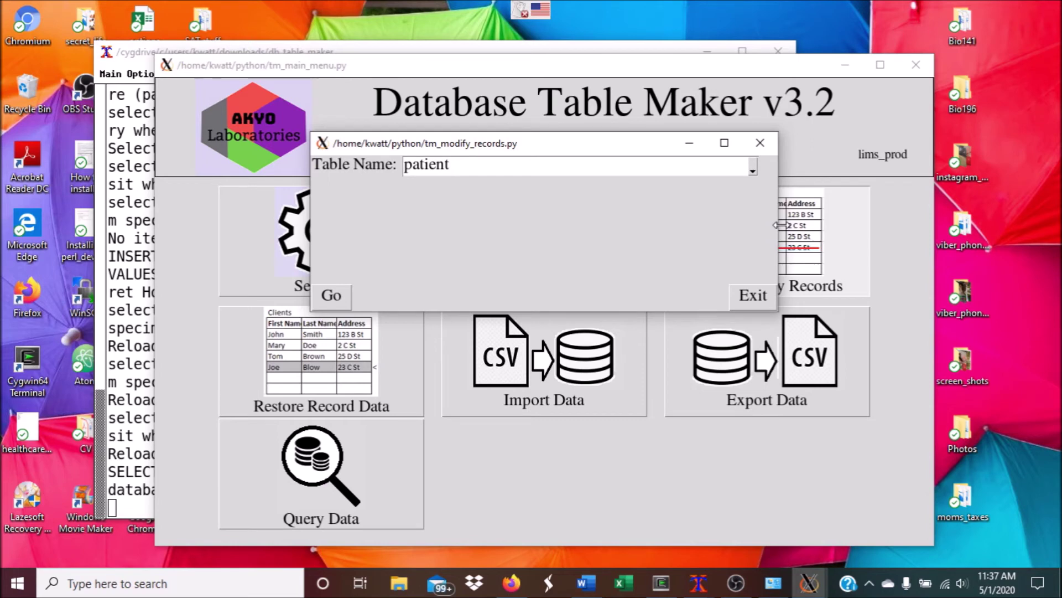
Open the specimen table's record form and load specimen record 1
{"action": "left_click", "coordinate": [753, 168]}
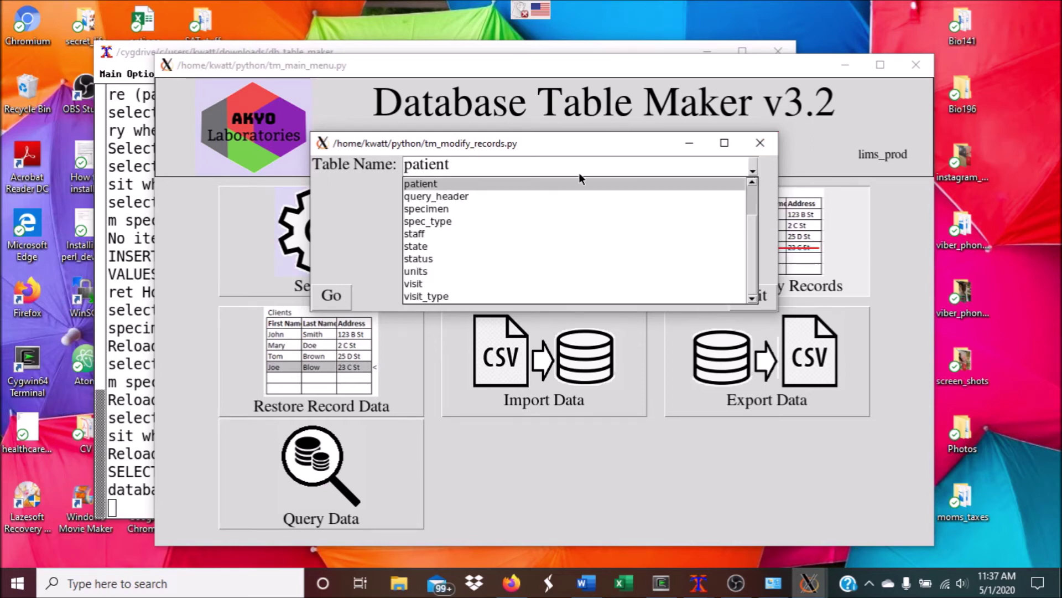
{"action": "left_click", "coordinate": [446, 208]}
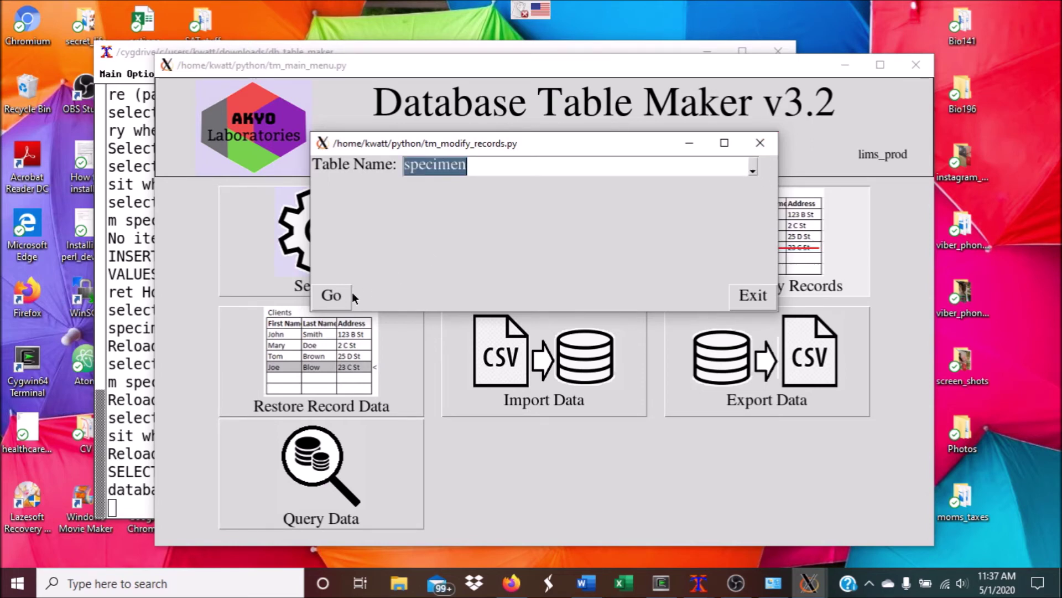
{"action": "left_click", "coordinate": [332, 297]}
{"action": "left_click", "coordinate": [359, 162]}
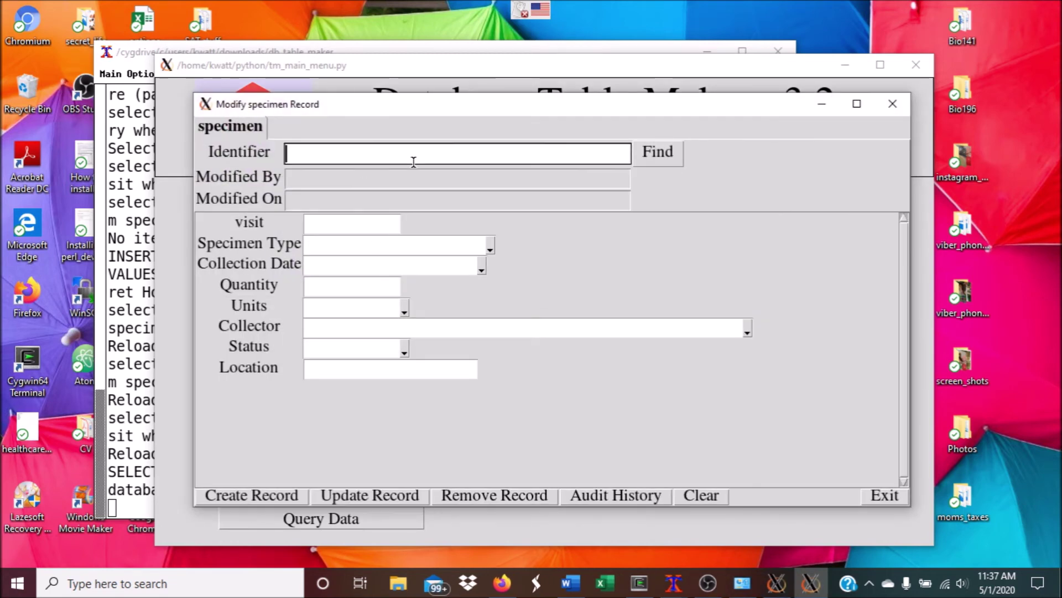
{"action": "type", "text": "1"}
{"action": "key", "text": "Return"}
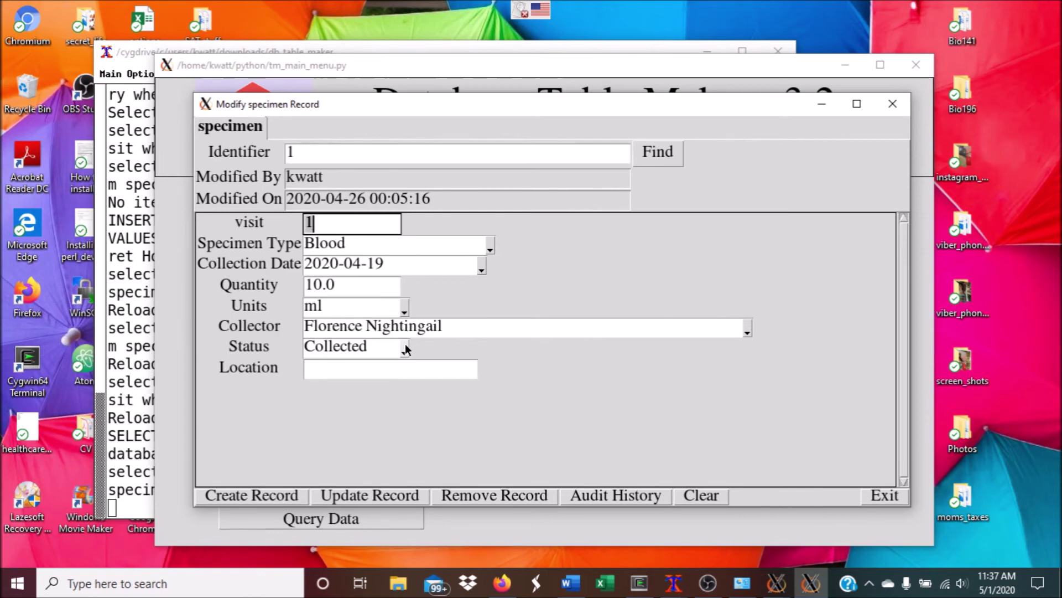
Set specimen 1's status to Processed, update the record, and close the form
{"action": "left_click", "coordinate": [405, 349]}
{"action": "left_click", "coordinate": [340, 378]}
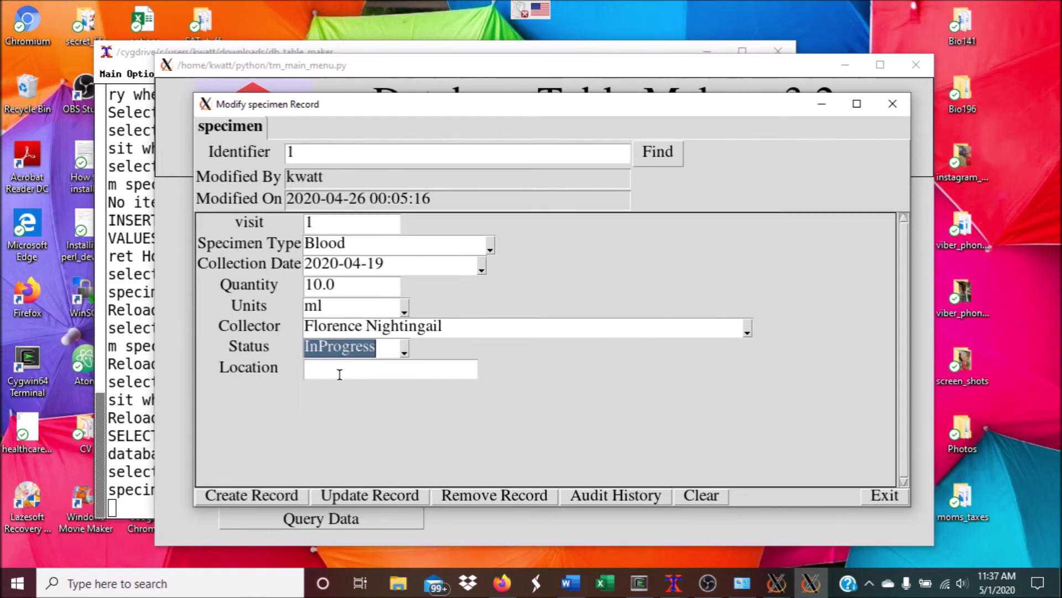
{"action": "left_click", "coordinate": [404, 350]}
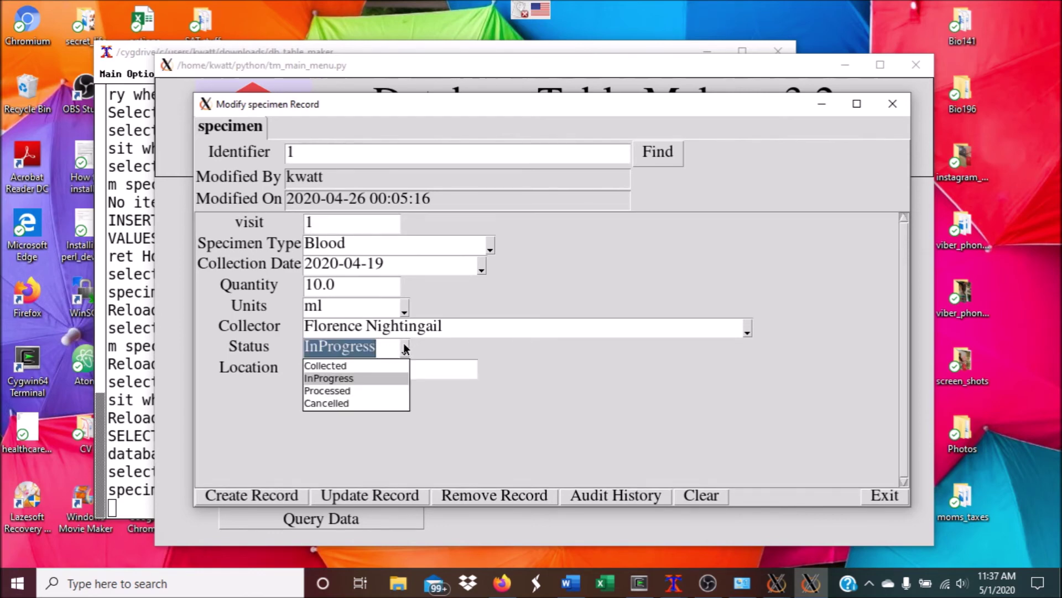
{"action": "left_click", "coordinate": [319, 393]}
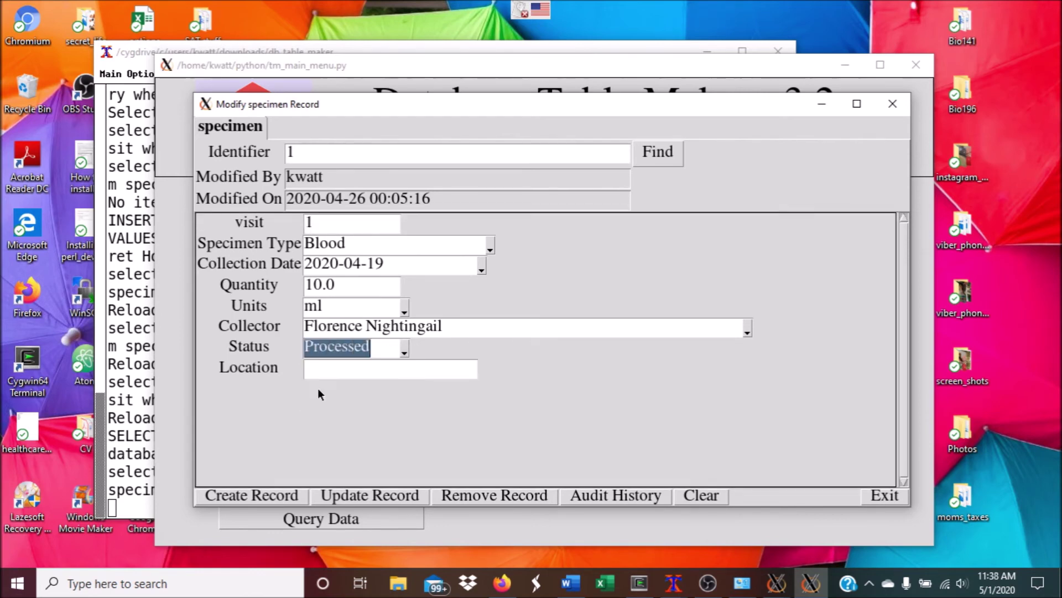
{"action": "left_click", "coordinate": [344, 494]}
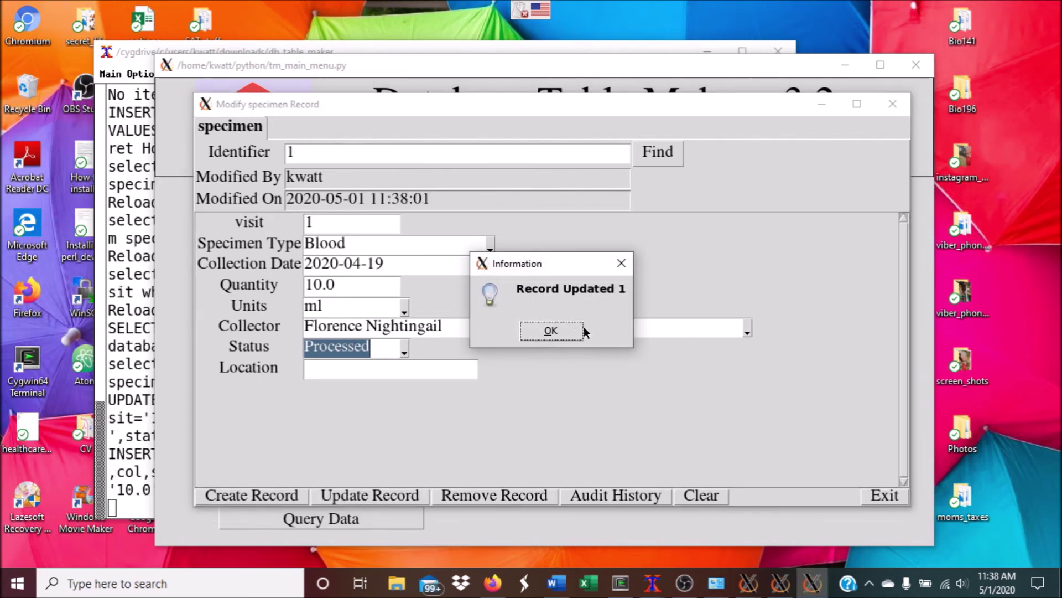
{"action": "left_click", "coordinate": [553, 331]}
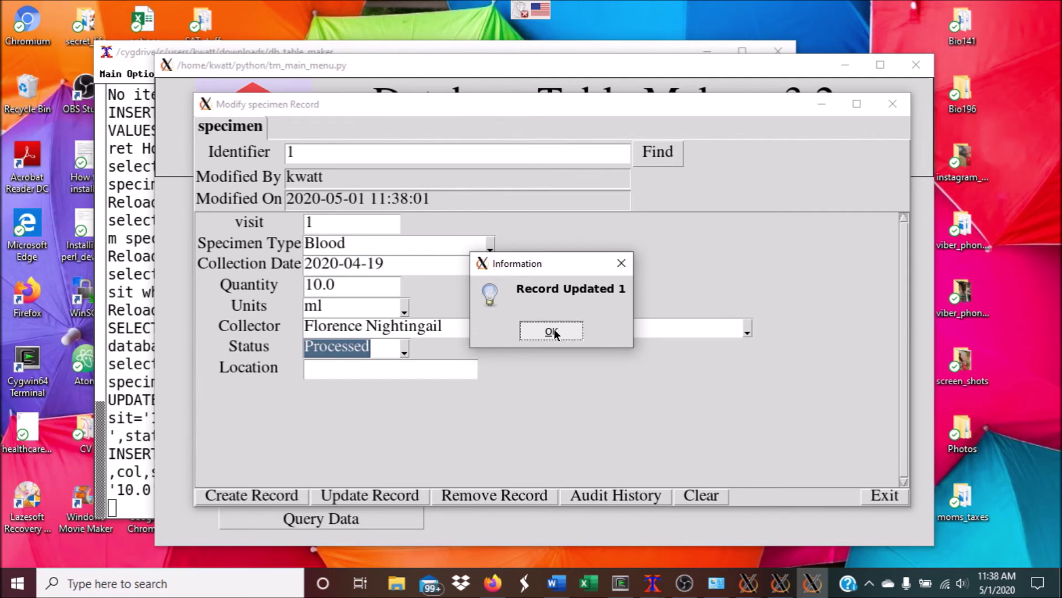
{"action": "left_click", "coordinate": [885, 496]}
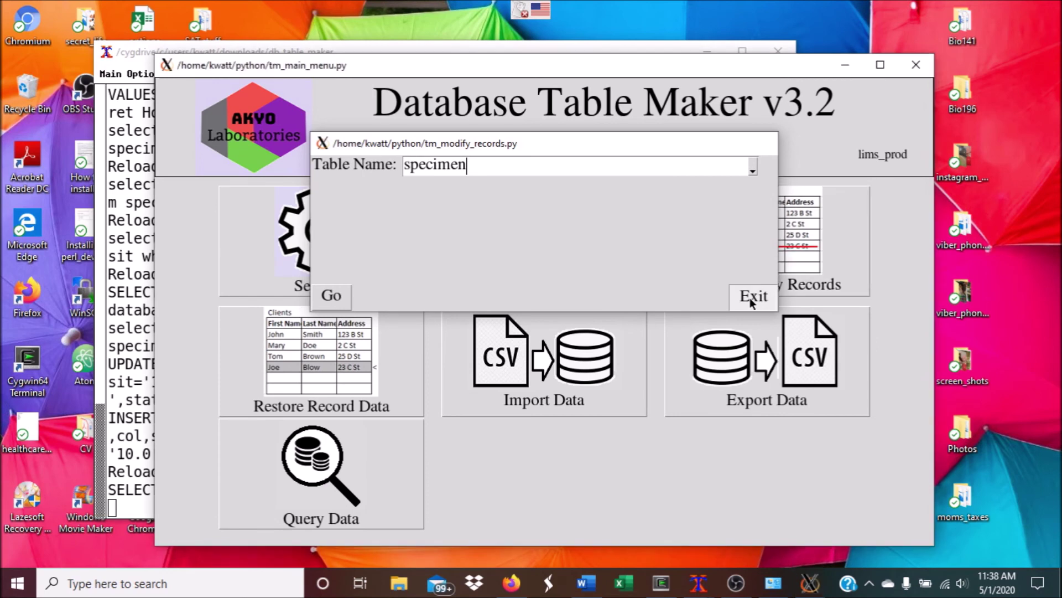
Close the table chooser and open the Query Data tool
{"action": "left_click", "coordinate": [749, 296]}
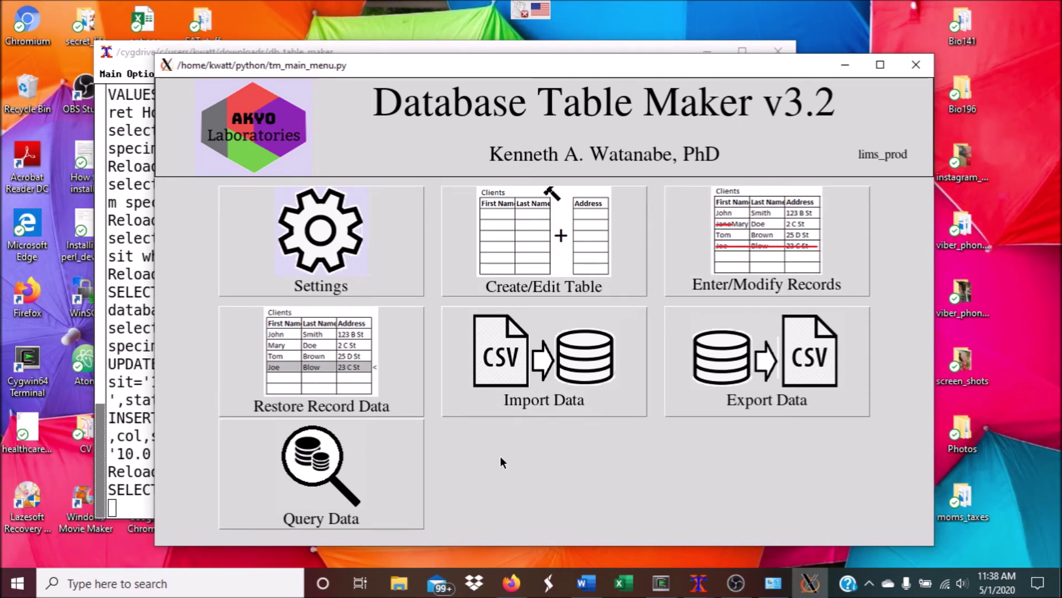
{"action": "left_click", "coordinate": [397, 443]}
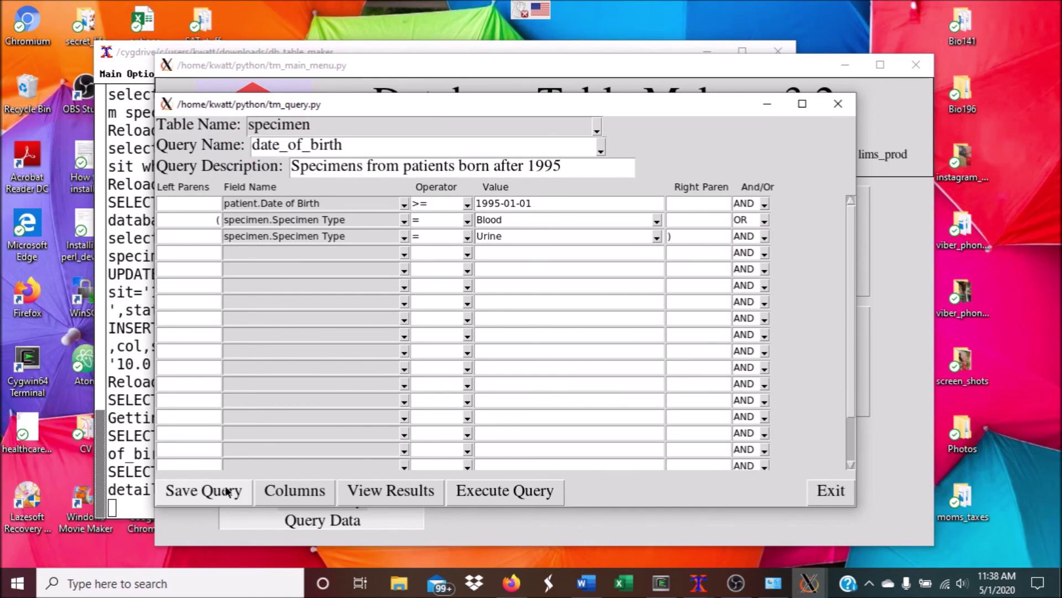
{"action": "left_click", "coordinate": [299, 492]}
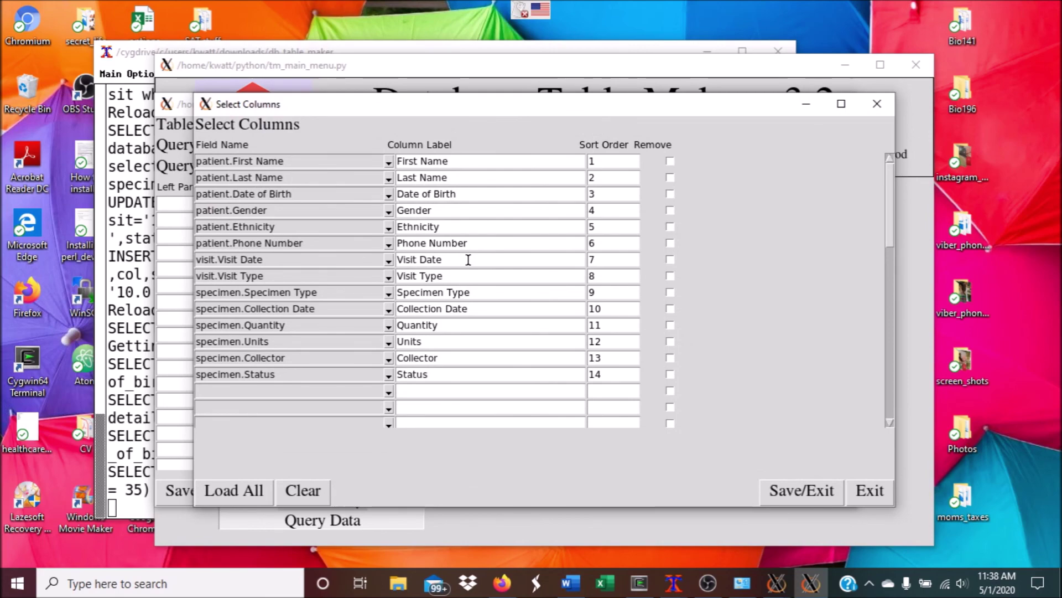
{"action": "left_click", "coordinate": [868, 492]}
{"action": "left_click", "coordinate": [846, 118]}
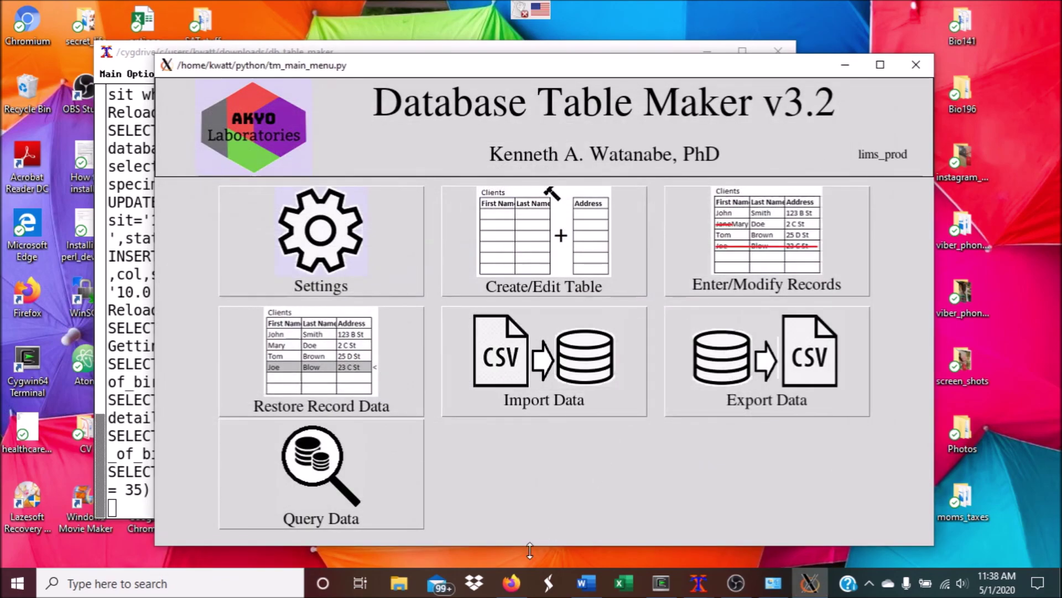
{"action": "left_click", "coordinate": [512, 583]}
Load the lab website in Firefox and open its Database Table Maker page
{"action": "left_click", "coordinate": [363, 42]}
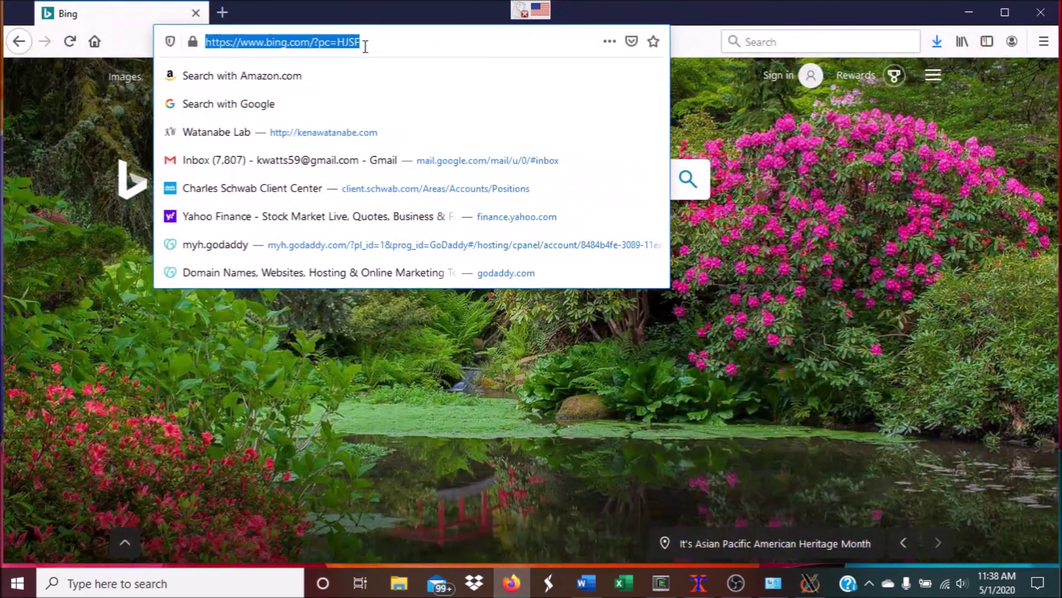
{"action": "key", "text": "Return"}
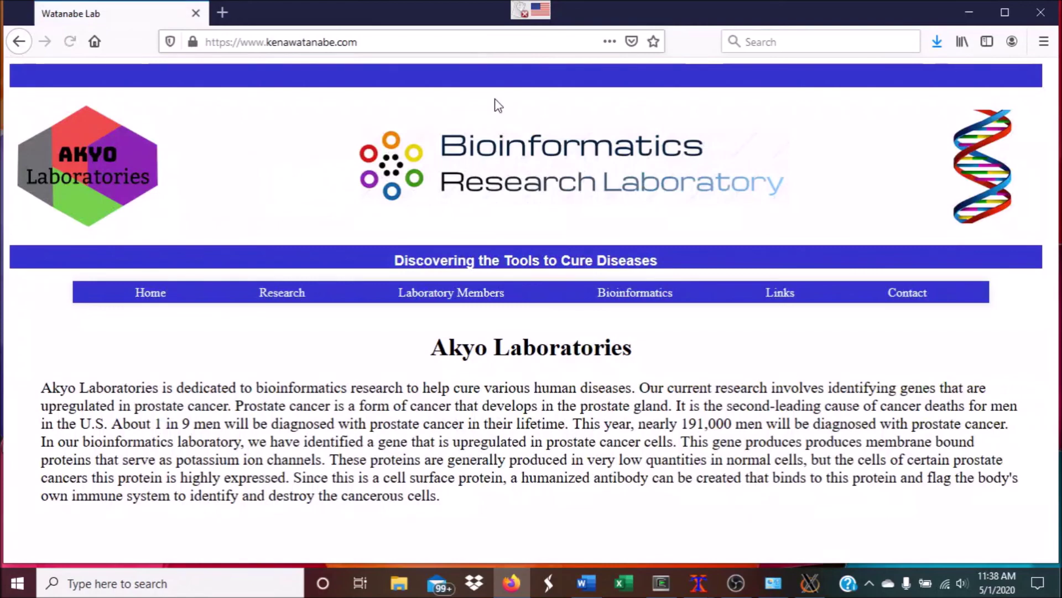
{"action": "mouse_move", "coordinate": [609, 291]}
{"action": "left_click", "coordinate": [616, 363]}
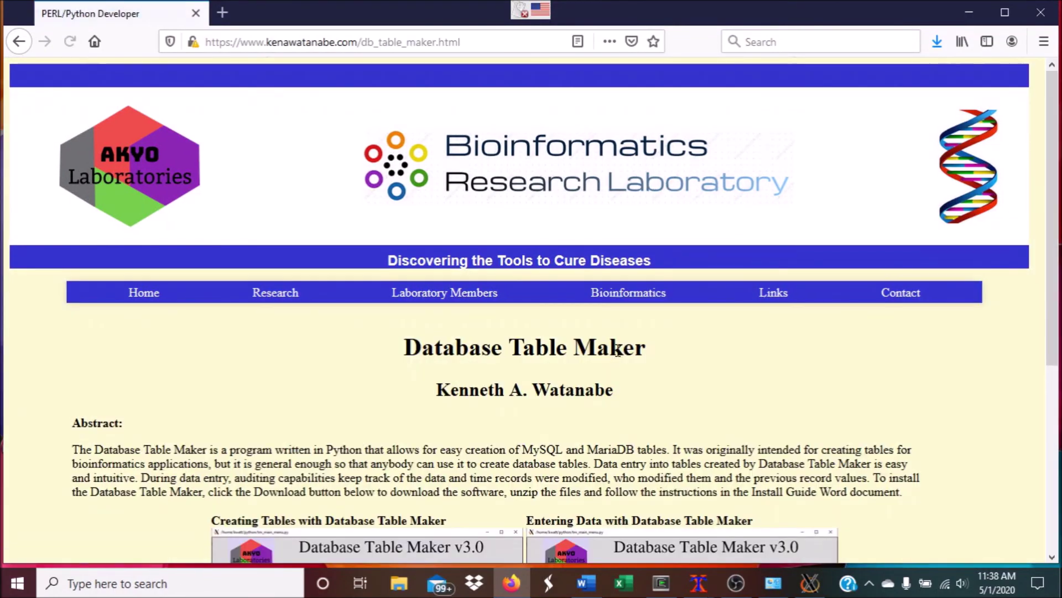
{"action": "scroll", "coordinate": [612, 357], "scroll_direction": "down", "scroll_amount": 5}
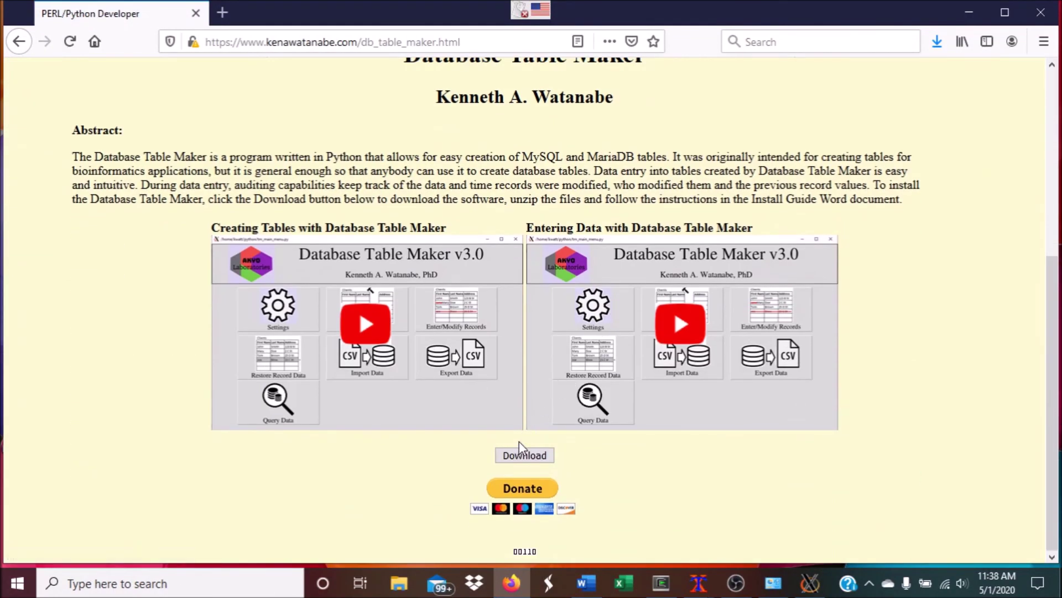